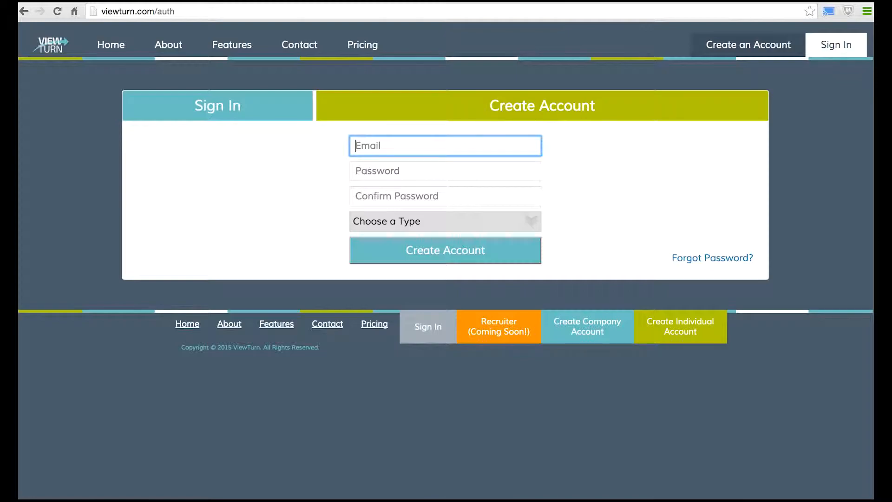
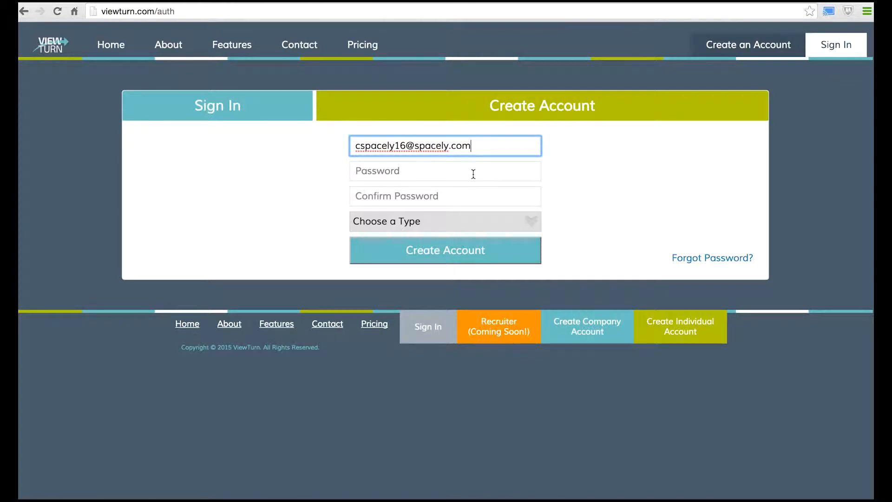
# Register a Company account with the e-mail address and a confirmed password
pyautogui.click(473, 174)
pyautogui.write('•••')
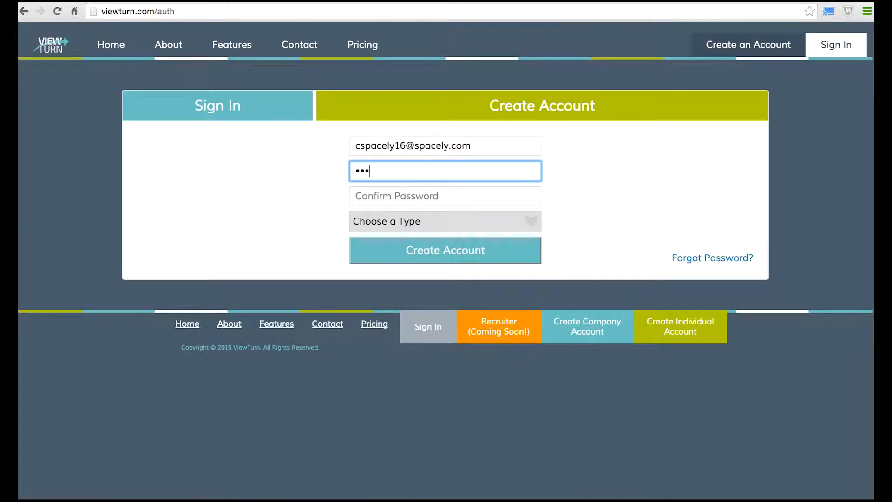
pyautogui.click(459, 193)
pyautogui.write('•••')
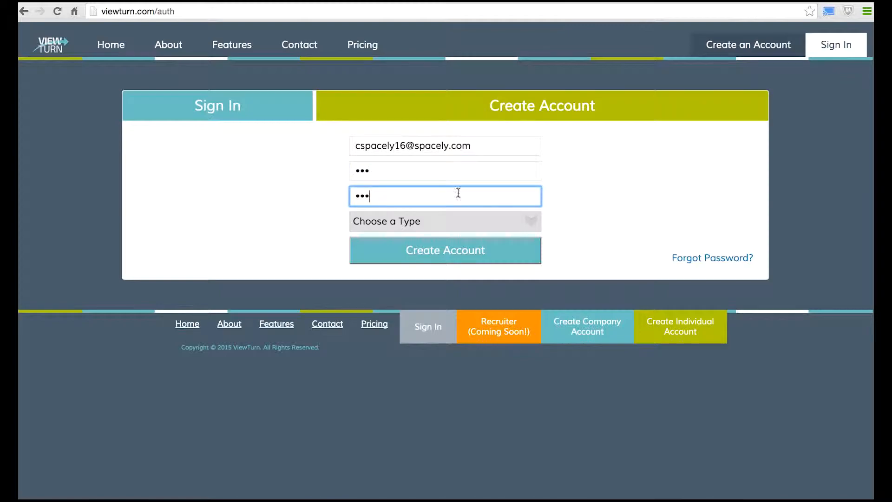
pyautogui.click(434, 221)
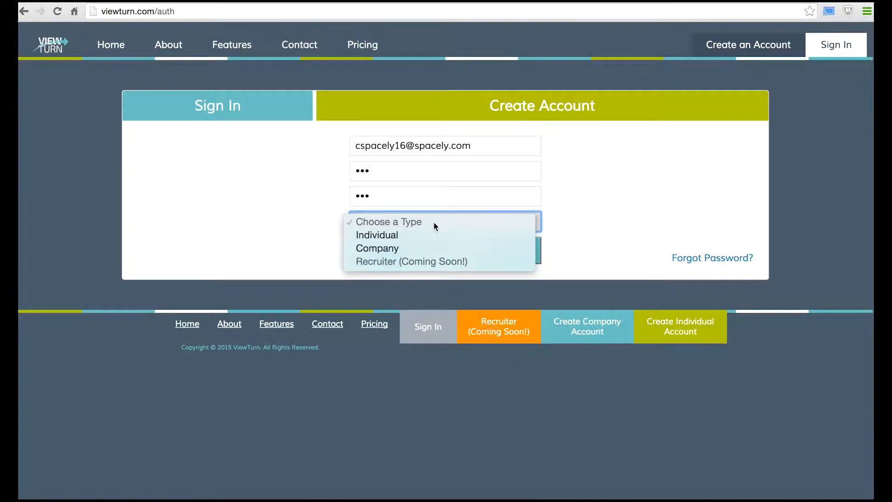
pyautogui.click(429, 250)
pyautogui.click(430, 251)
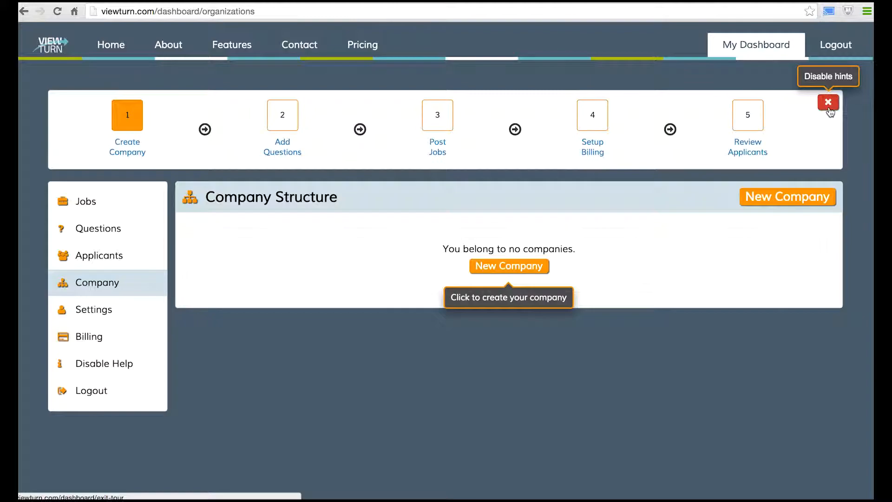
# Create a new company named 'Spacely Sprockets'
pyautogui.click(526, 272)
pyautogui.click(498, 251)
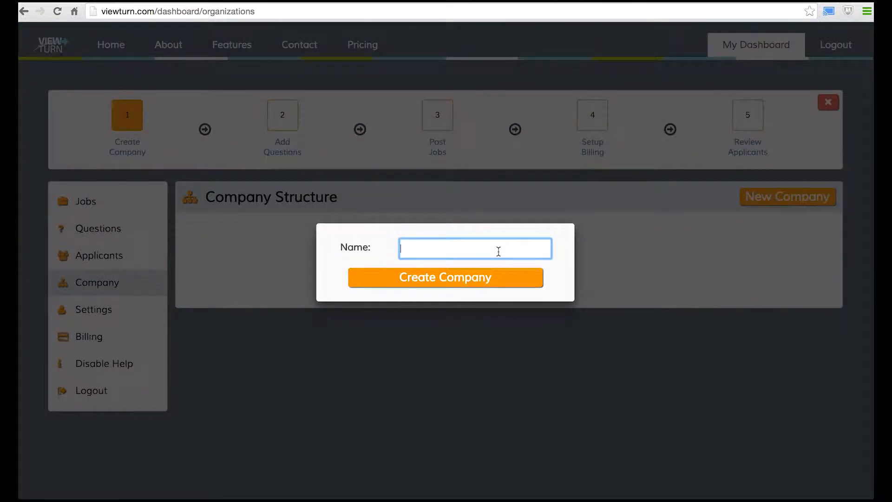
pyautogui.write('Spacely Sprockets')
pyautogui.click(498, 278)
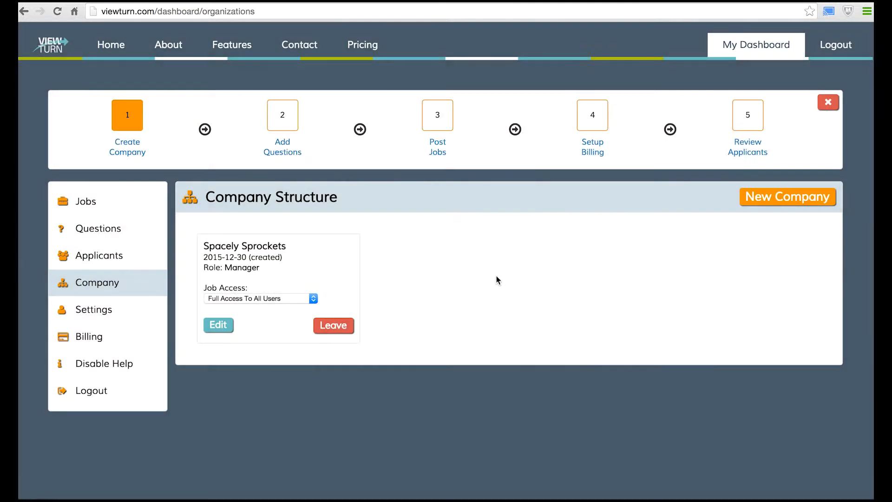
# Open the Spacely Sprockets org chart and the account holder's member entry
pyautogui.click(219, 325)
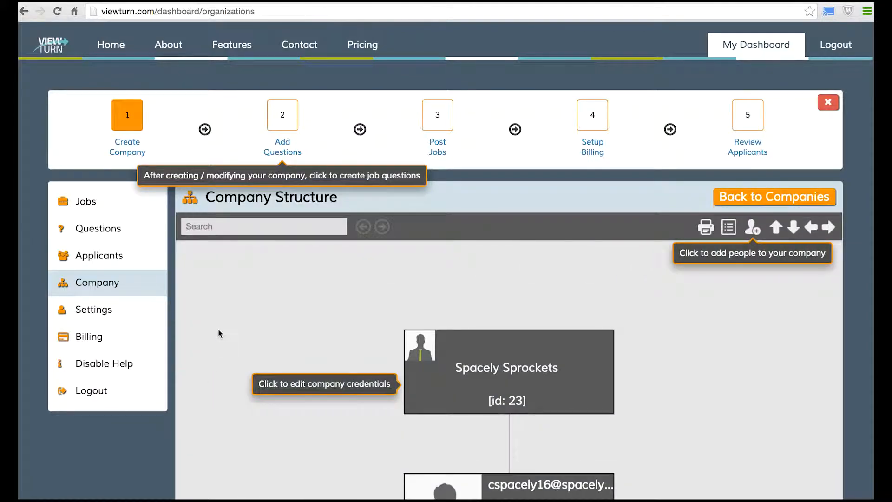
pyautogui.scroll(-3, 219, 330)
pyautogui.scroll(1, 222, 325)
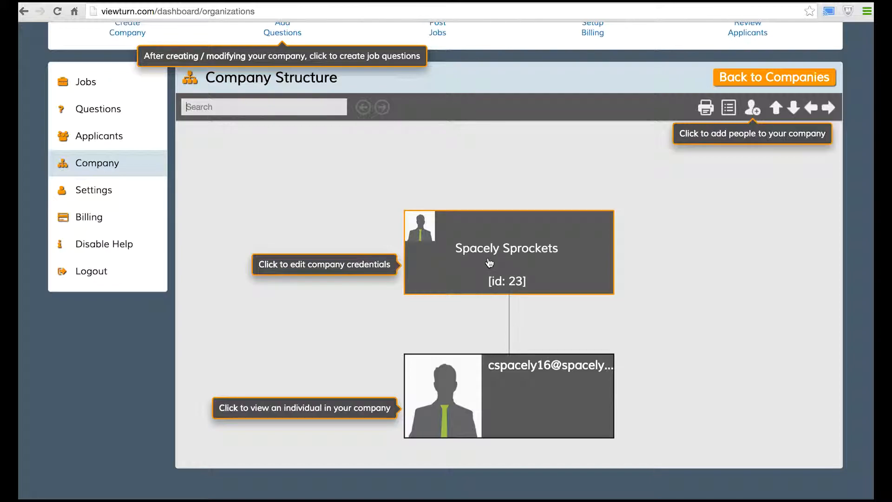
pyautogui.click(516, 384)
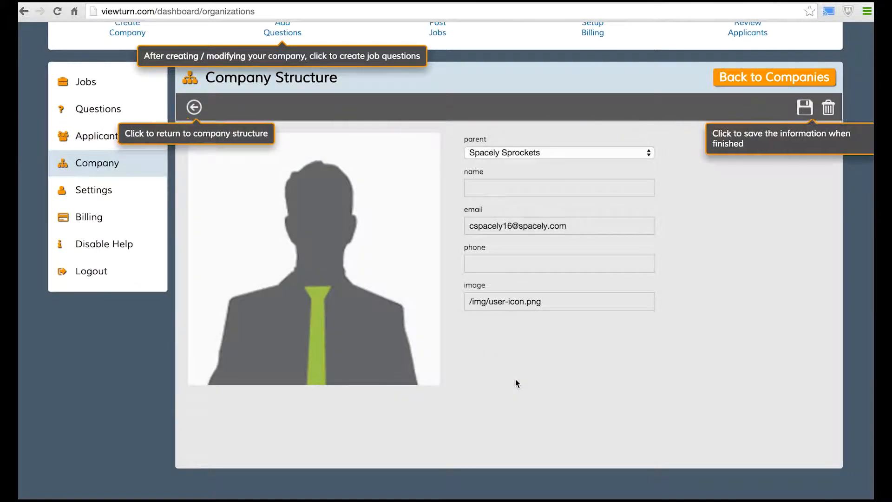
pyautogui.click(497, 193)
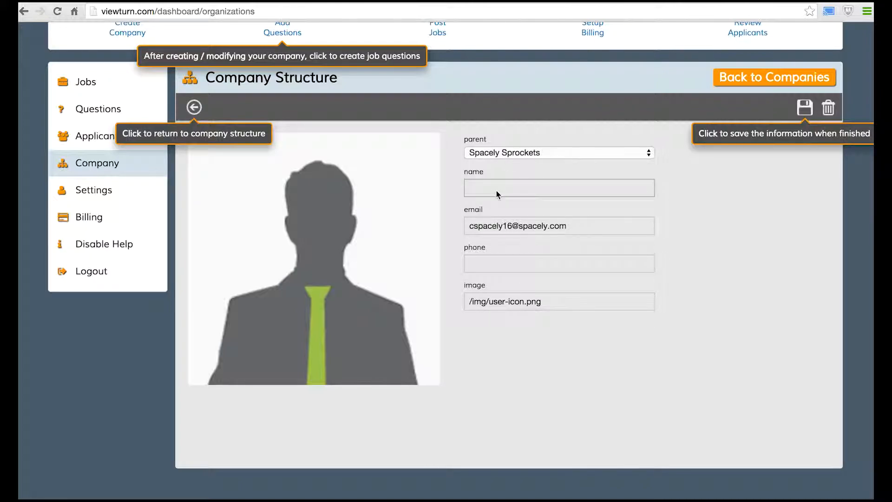
# In profile settings, enter the account holder's first and last name and paste the phone number
pyautogui.click(108, 201)
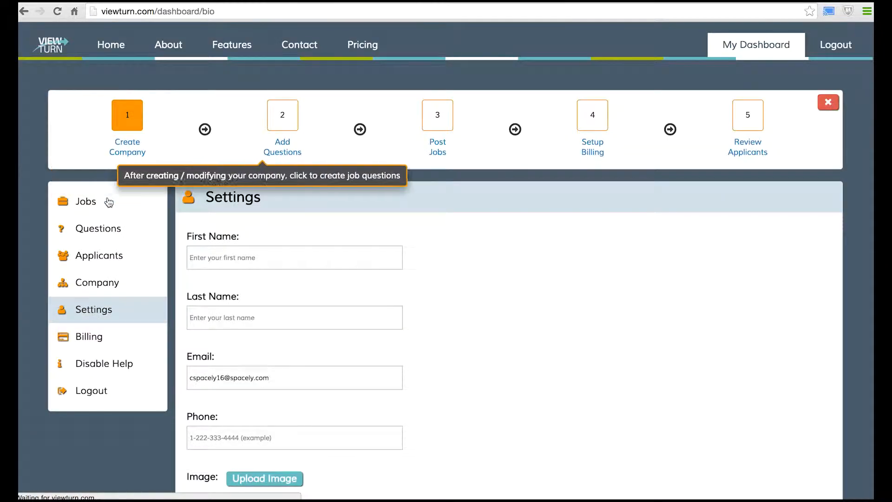
pyautogui.click(264, 249)
pyautogui.write('Cosmo')
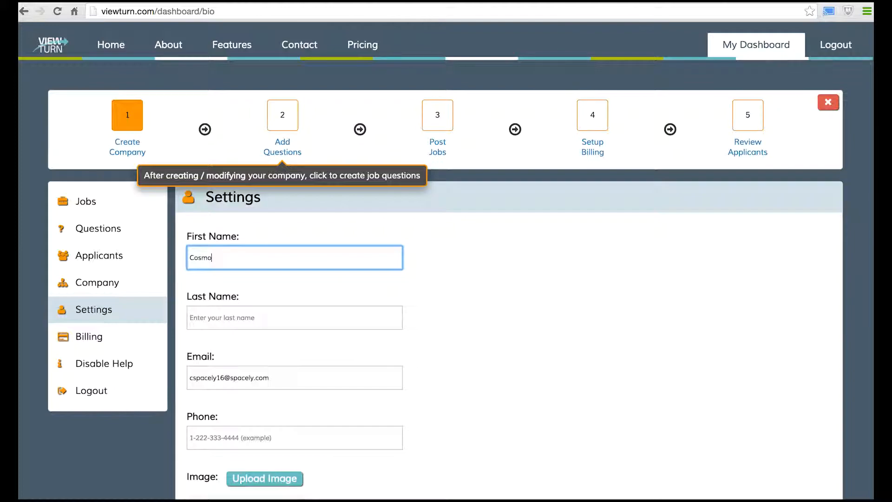
pyautogui.press('Tab')
pyautogui.write('Spacely')
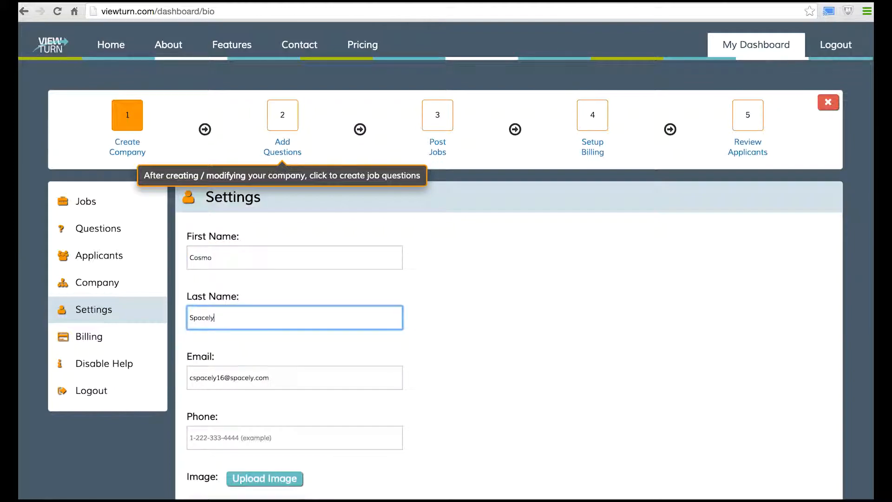
pyautogui.click(253, 440)
pyautogui.press('super+v')
pyautogui.scroll(-3, 254, 441)
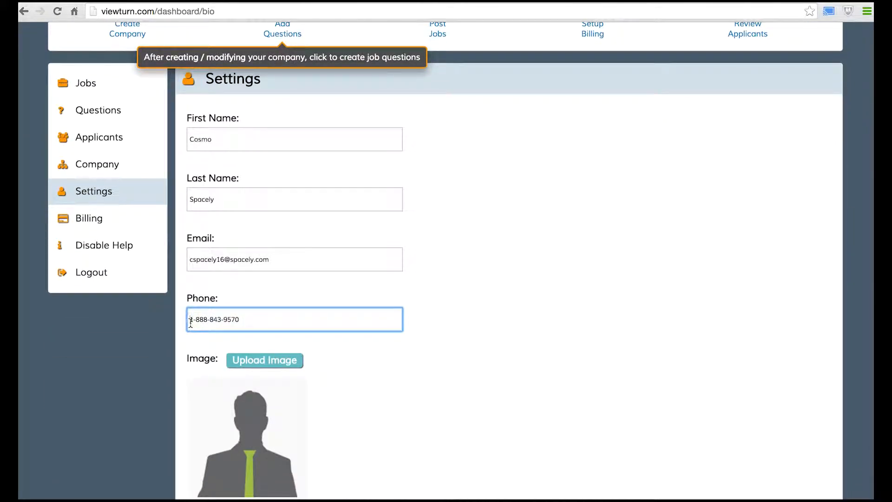
pyautogui.moveTo(188, 324); pyautogui.dragTo(284, 323)
pyautogui.click(285, 323)
pyautogui.scroll(-3, 278, 364)
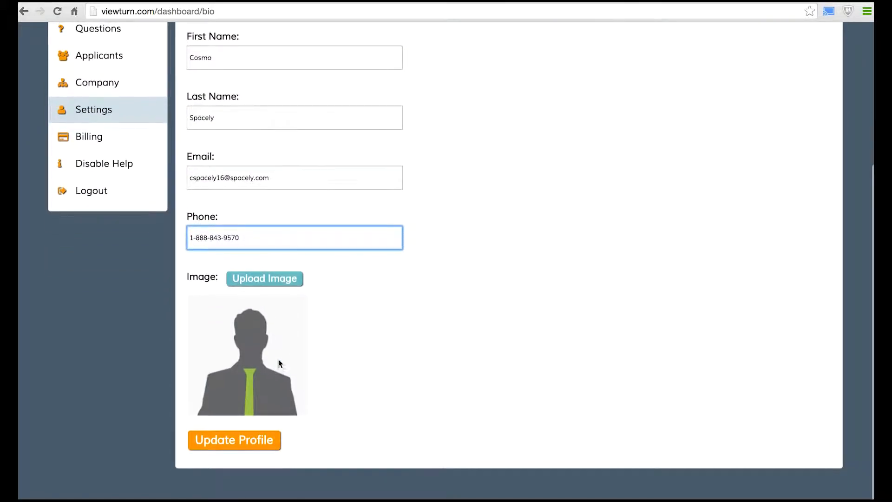
# Upload images-1.jpg as the profile picture and save the profile
pyautogui.click(289, 281)
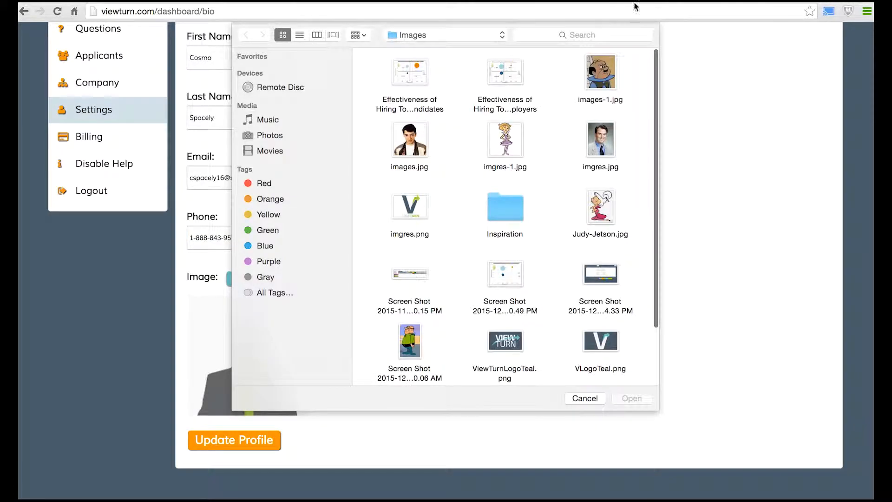
pyautogui.doubleClick(601, 71)
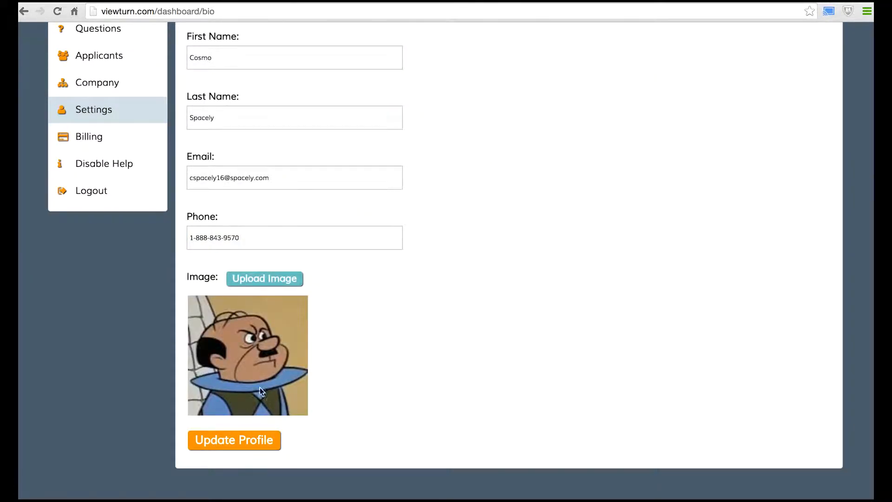
pyautogui.click(233, 439)
pyautogui.scroll(1, 233, 439)
pyautogui.scroll(3, 233, 438)
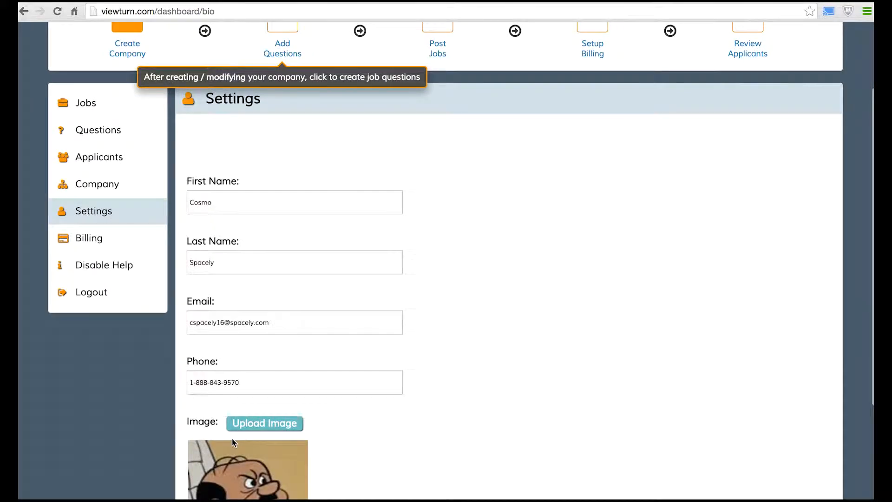
# Reopen the Spacely Sprockets org chart showing the updated member entry
pyautogui.click(139, 190)
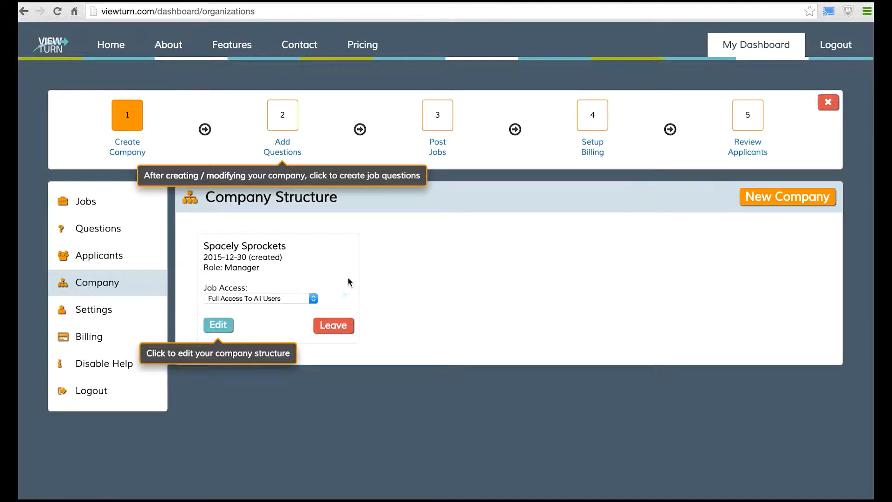
pyautogui.click(218, 325)
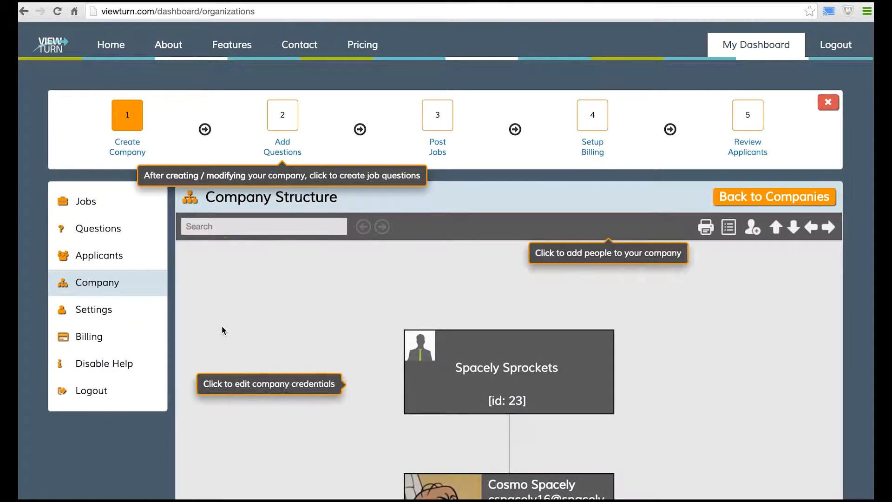
pyautogui.scroll(-3, 222, 328)
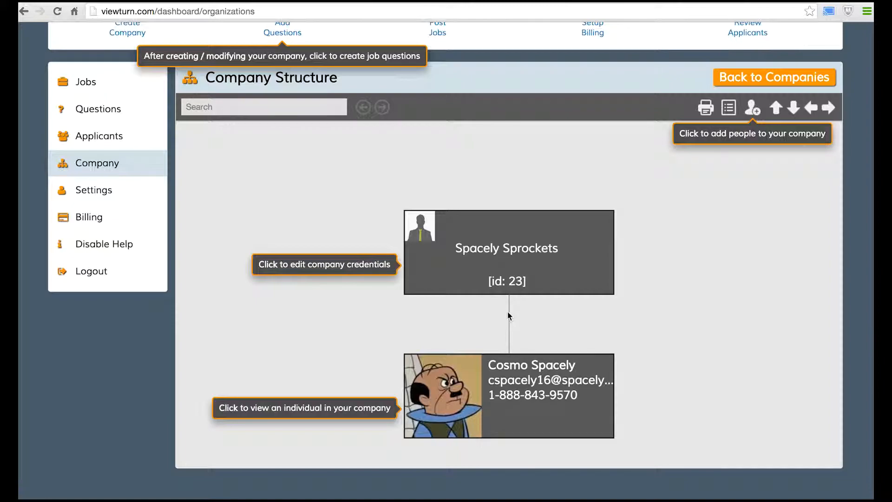
# Add a new person and fill in their name and suggested e-mail address
pyautogui.click(754, 110)
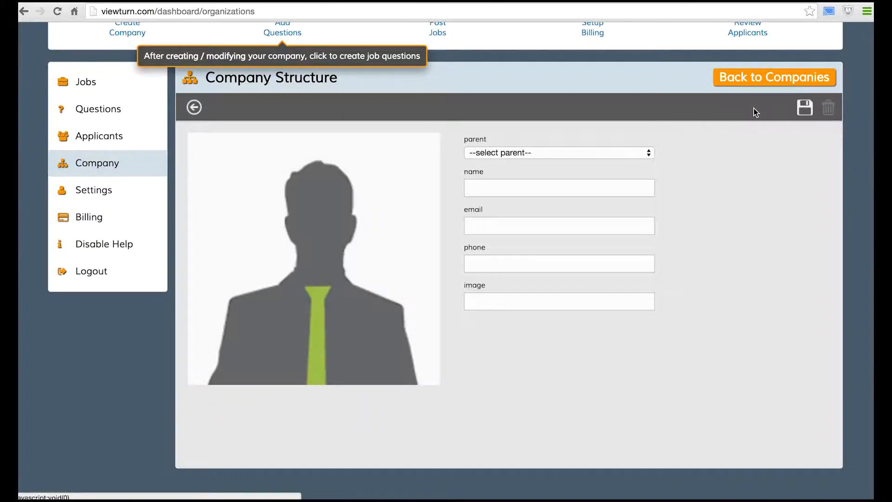
pyautogui.click(566, 186)
pyautogui.write('J')
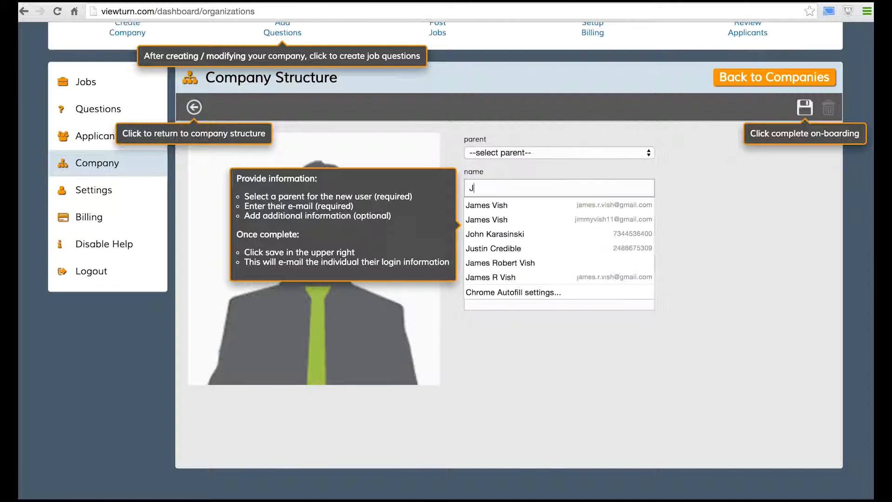
pyautogui.write('ohnny Astro')
pyautogui.press('Tab')
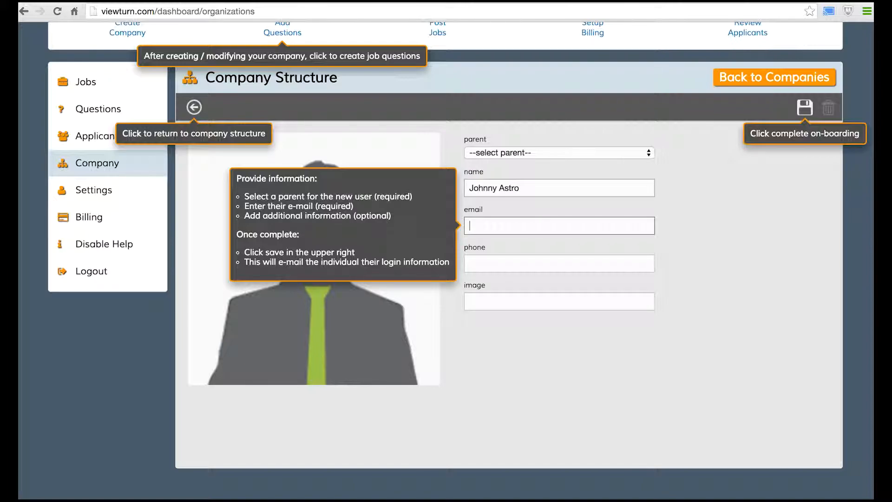
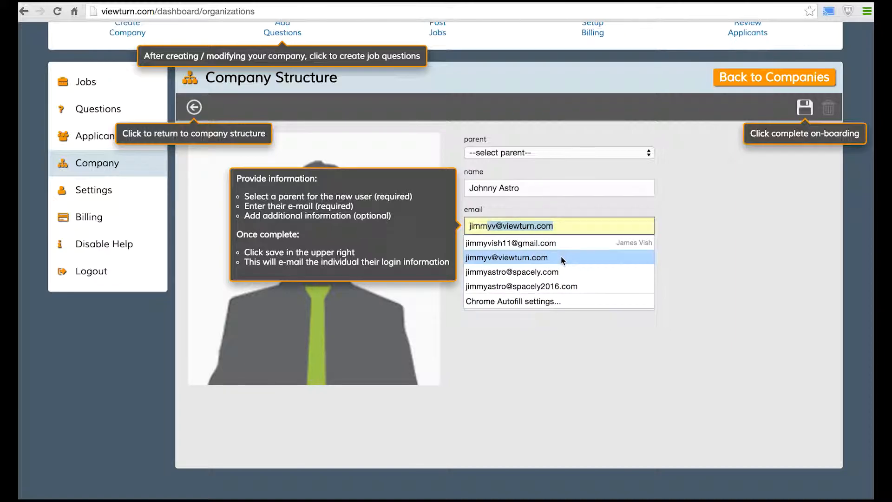
pyautogui.click(561, 257)
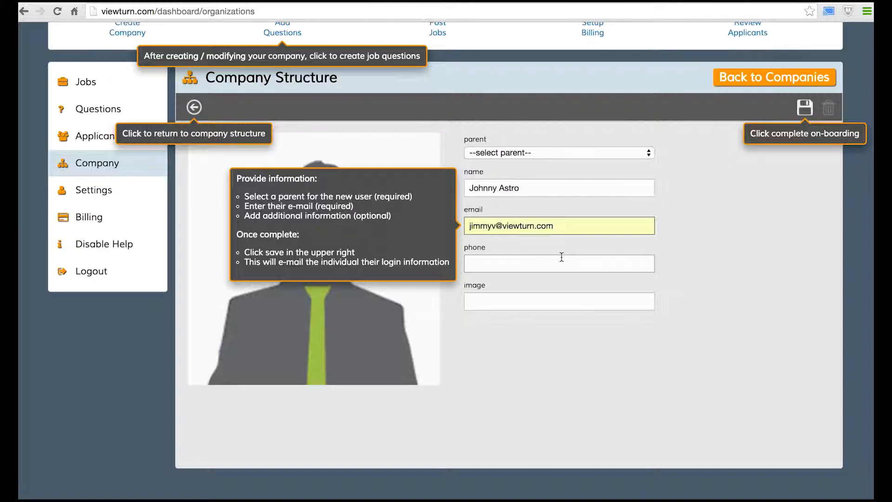
pyautogui.click(561, 257)
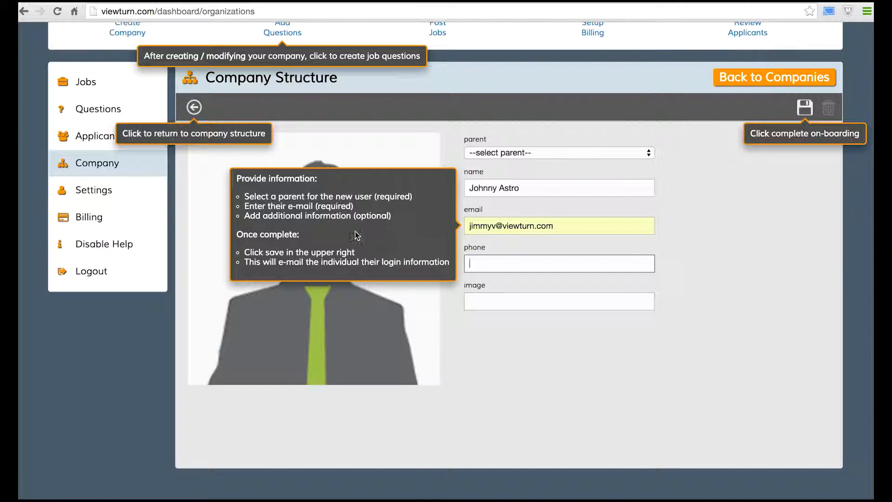
pyautogui.click(491, 297)
pyautogui.click(495, 264)
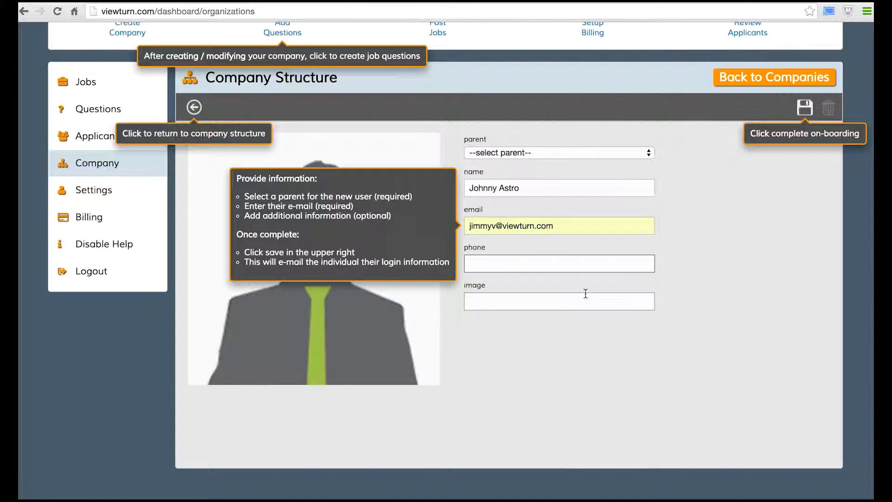
pyautogui.click(557, 302)
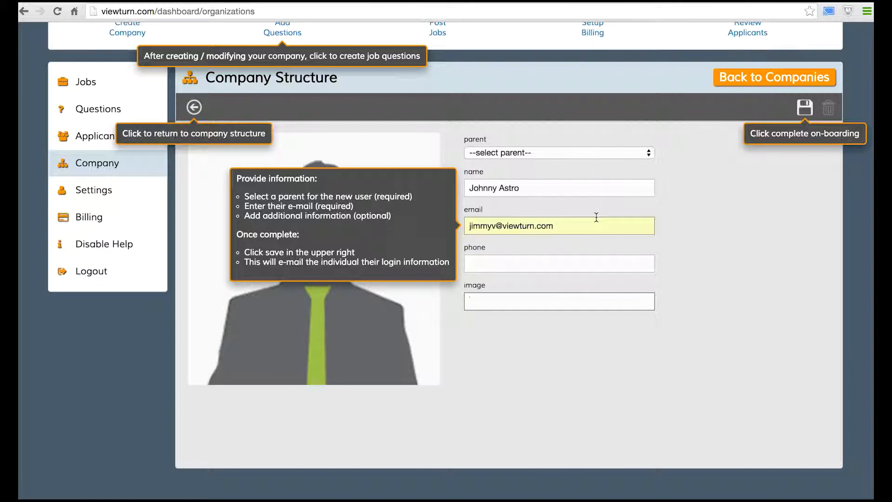
# Set the existing manager as the new person's parent and save them
pyautogui.click(567, 148)
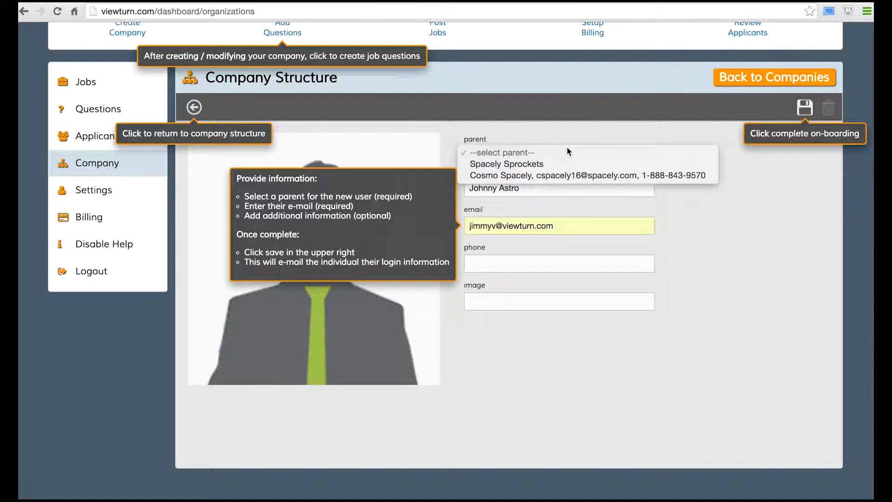
pyautogui.click(567, 176)
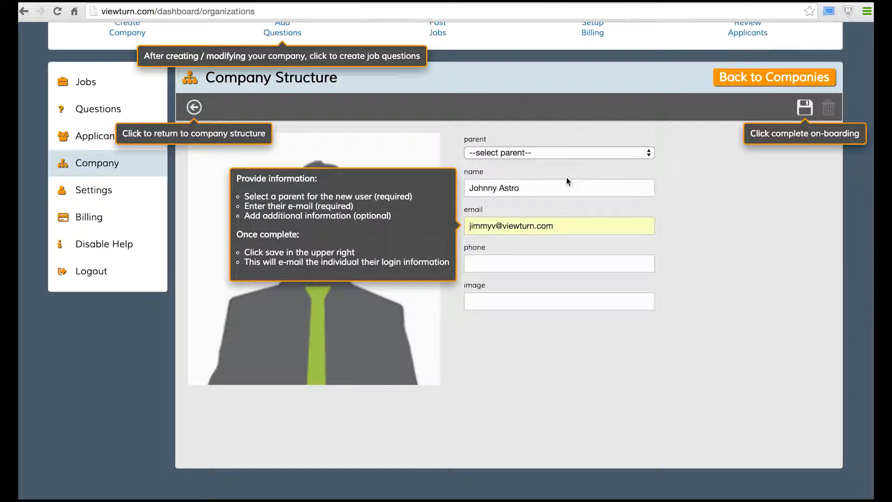
pyautogui.click(807, 111)
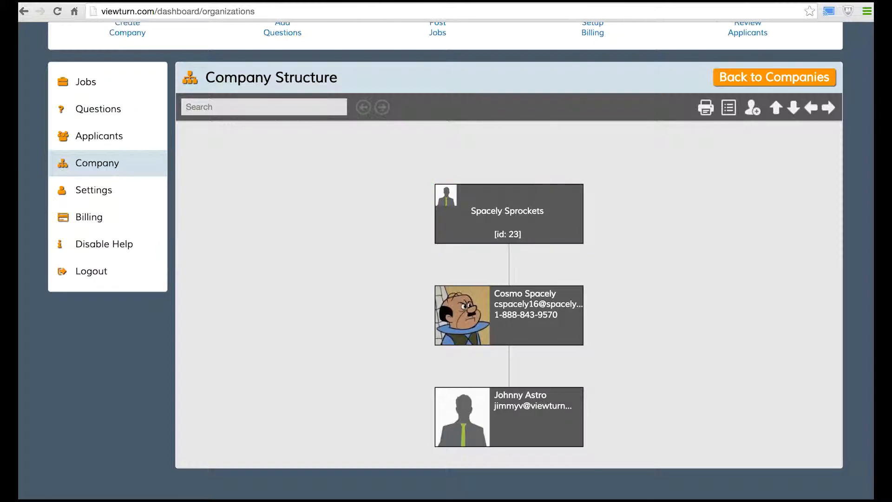
pyautogui.click(247, 3)
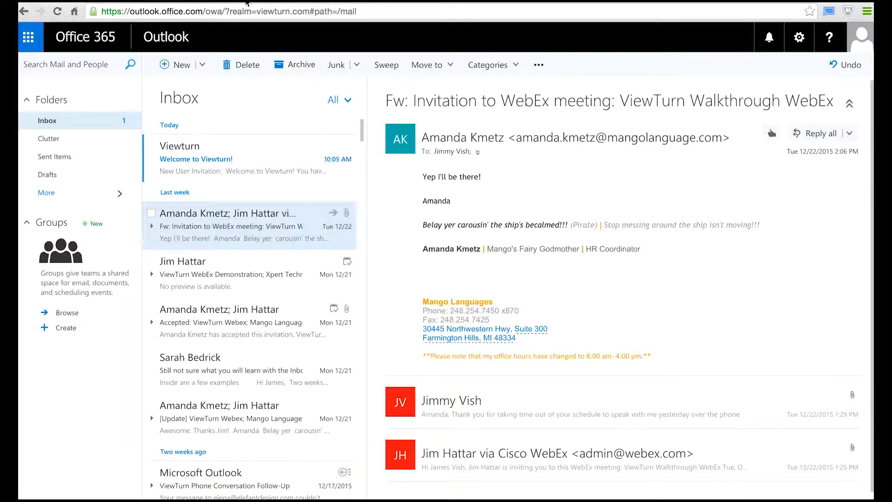
# Open the Welcome to Viewturn! e-mail and follow its sign-up link
pyautogui.click(244, 145)
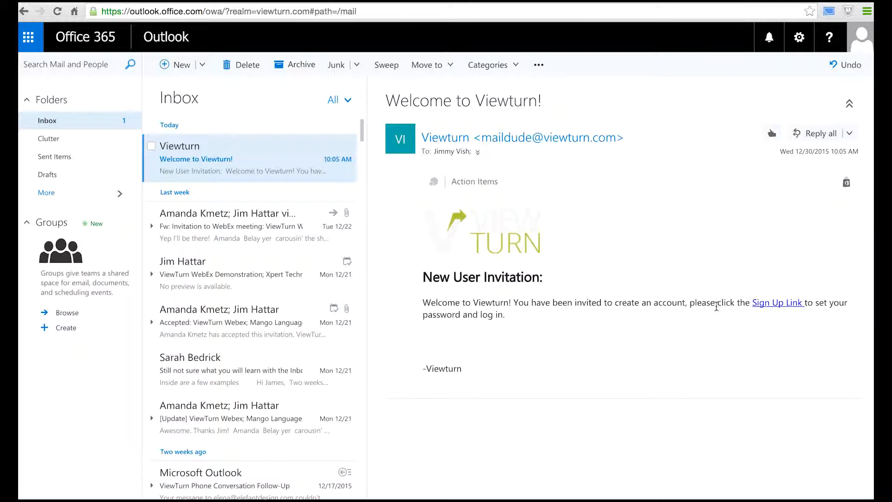
pyautogui.click(780, 306)
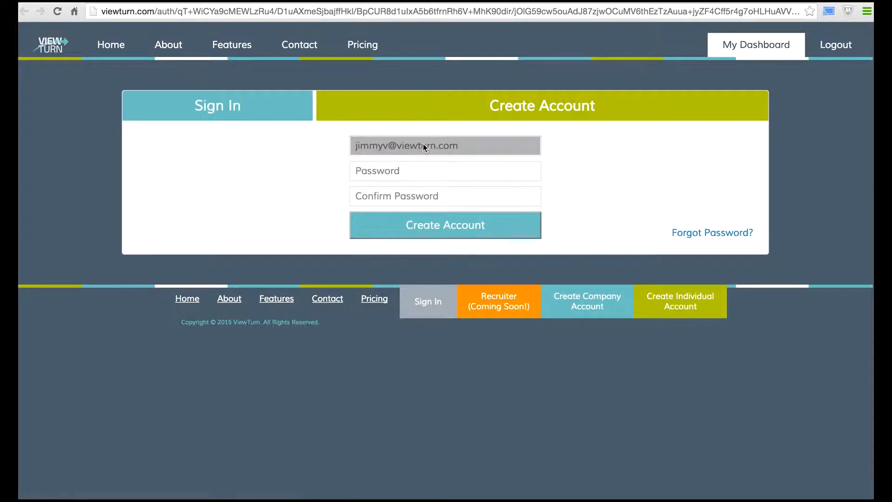
# Create the invited user's account with a password and matching confirmation
pyautogui.click(430, 169)
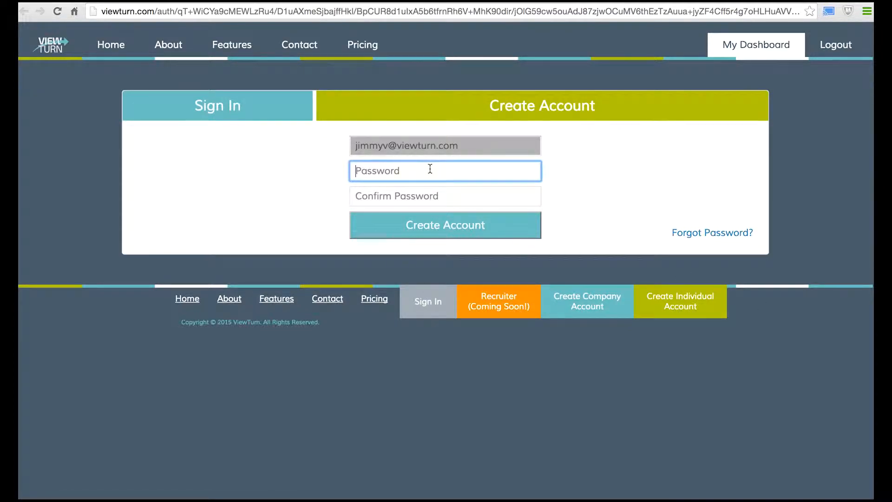
pyautogui.write('••••')
pyautogui.press('BackSpace')
pyautogui.click(415, 196)
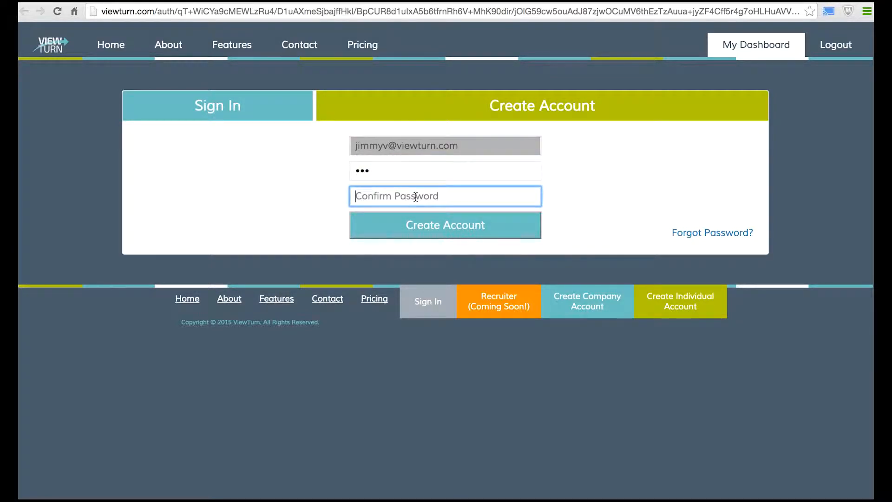
pyautogui.write('•••')
pyautogui.click(415, 233)
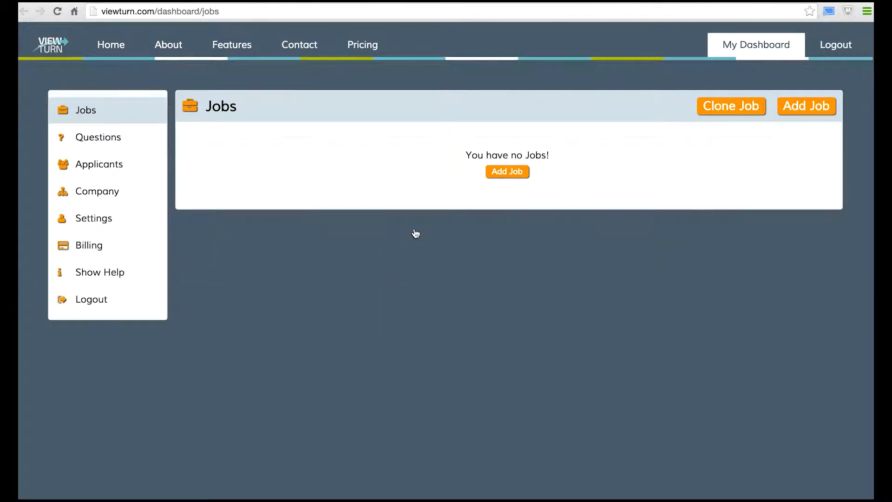
# Check the new user's node in the company org chart, then go to profile settings
pyautogui.click(131, 192)
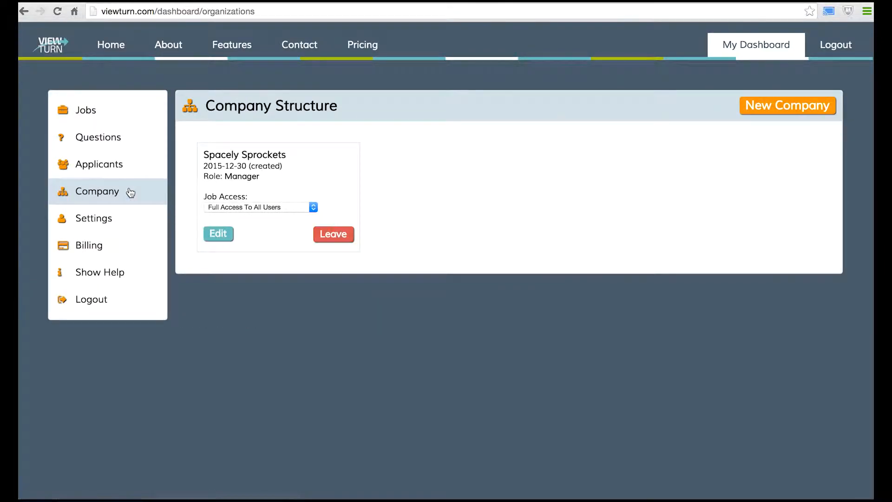
pyautogui.click(212, 235)
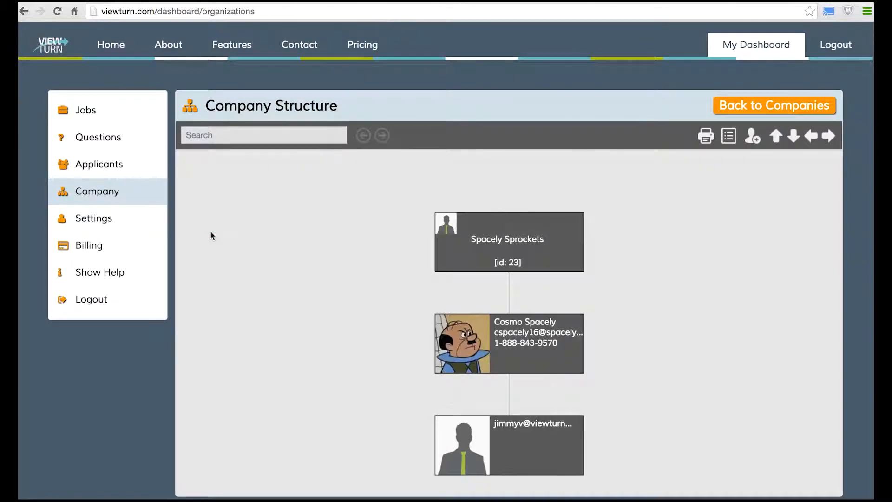
pyautogui.click(528, 442)
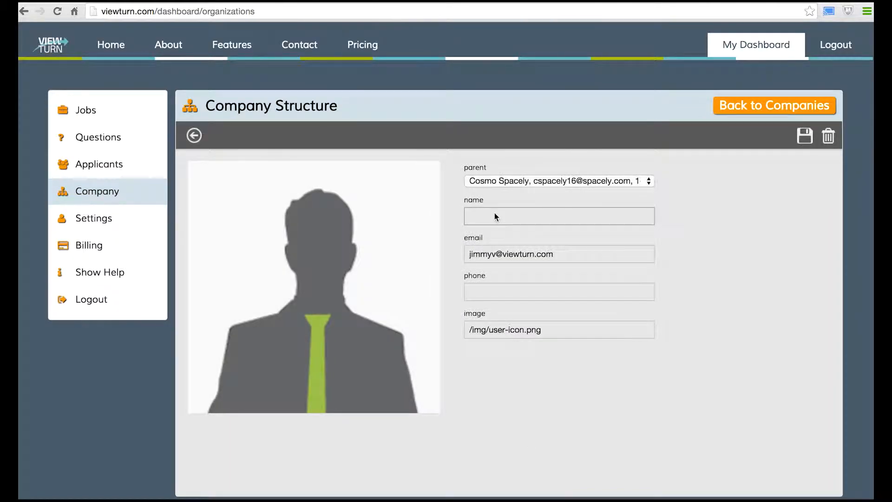
pyautogui.click(123, 226)
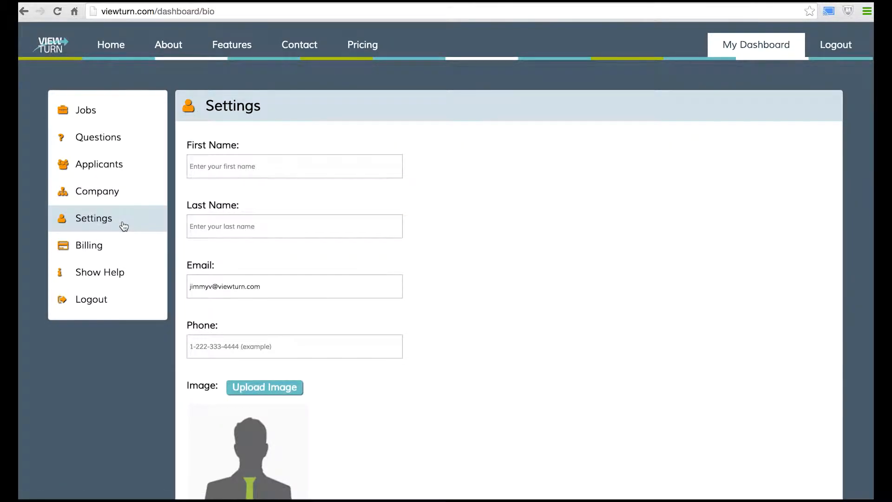
pyautogui.scroll(-3, 273, 227)
# Enter the user's first and last name and paste the phone number
pyautogui.scroll(3, 274, 228)
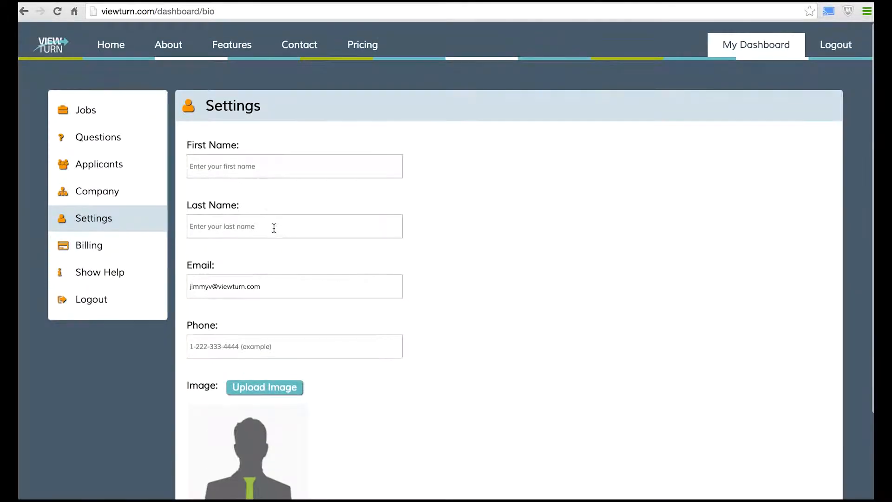
pyautogui.click(265, 162)
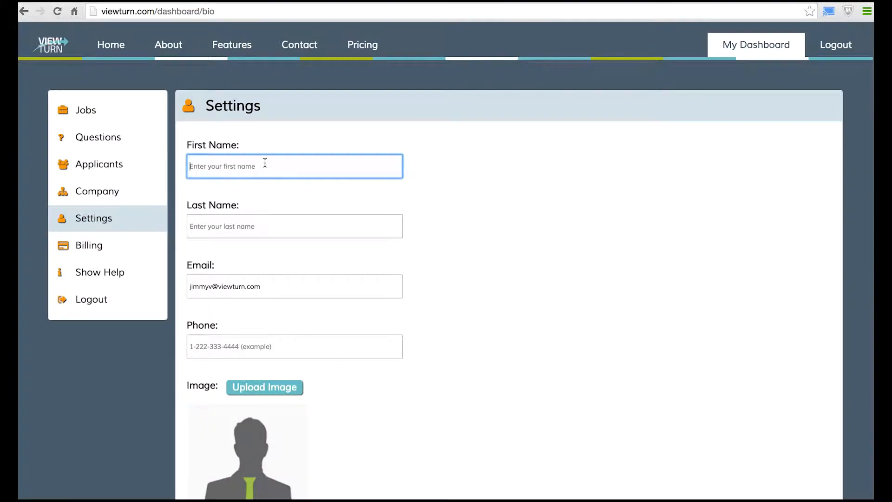
pyautogui.write('Johnny')
pyautogui.press('Tab')
pyautogui.write('As')
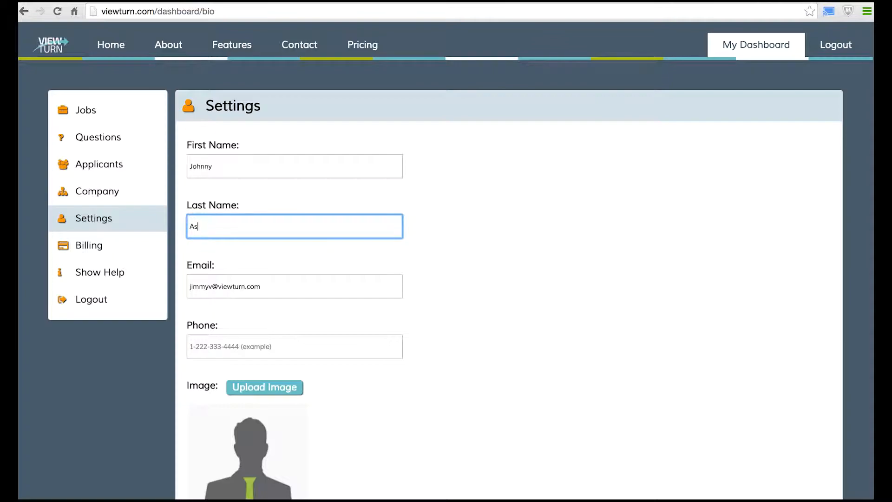
pyautogui.write('trp')
pyautogui.write('o')
pyautogui.click(294, 347)
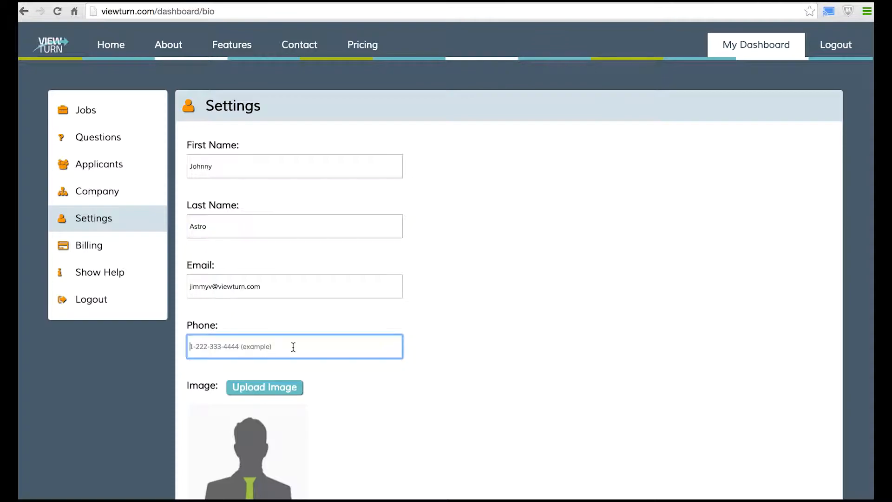
pyautogui.hotkey('ctrl', 'v')
# Upload images.jpg as the profile photo and save the profile
pyautogui.scroll(-2, 300, 349)
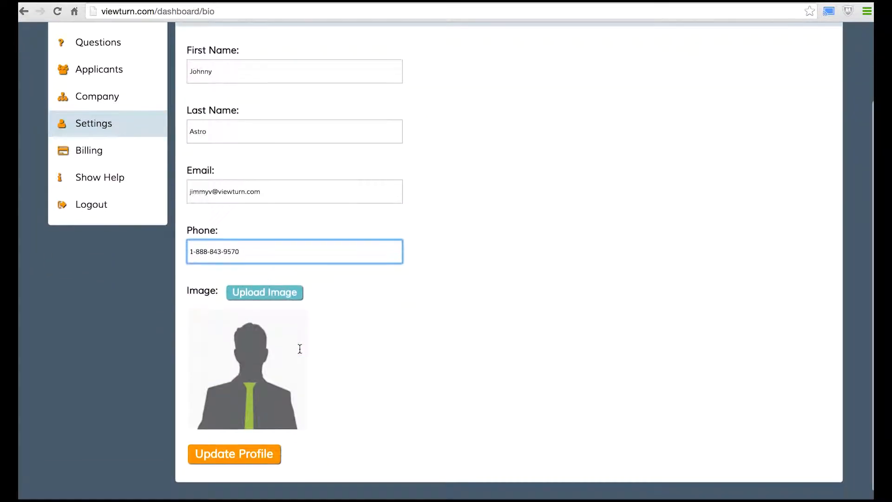
pyautogui.click(281, 292)
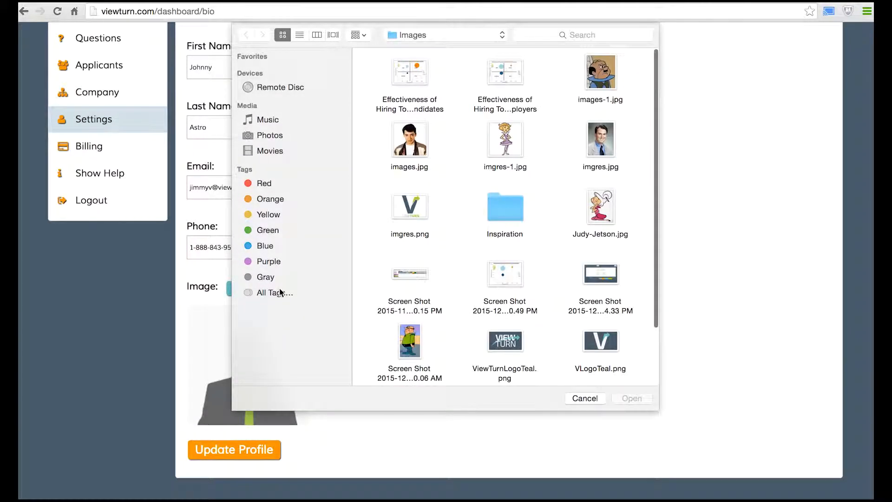
pyautogui.doubleClick(408, 148)
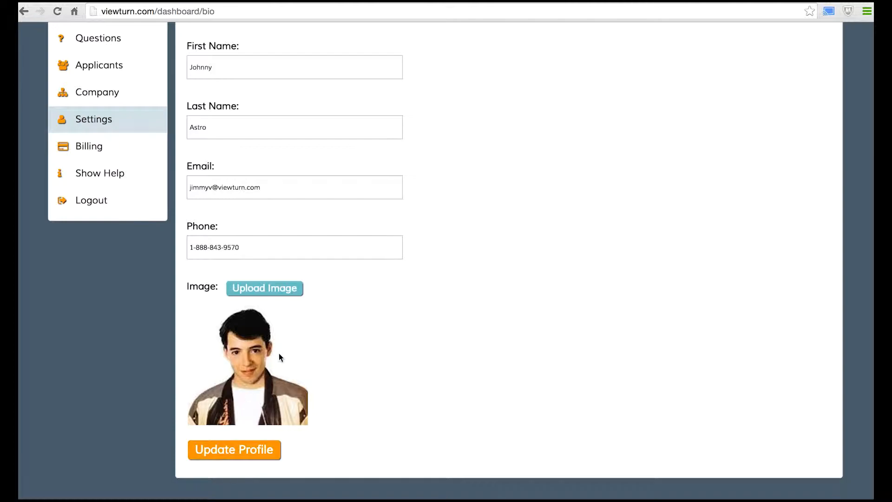
pyautogui.click(238, 452)
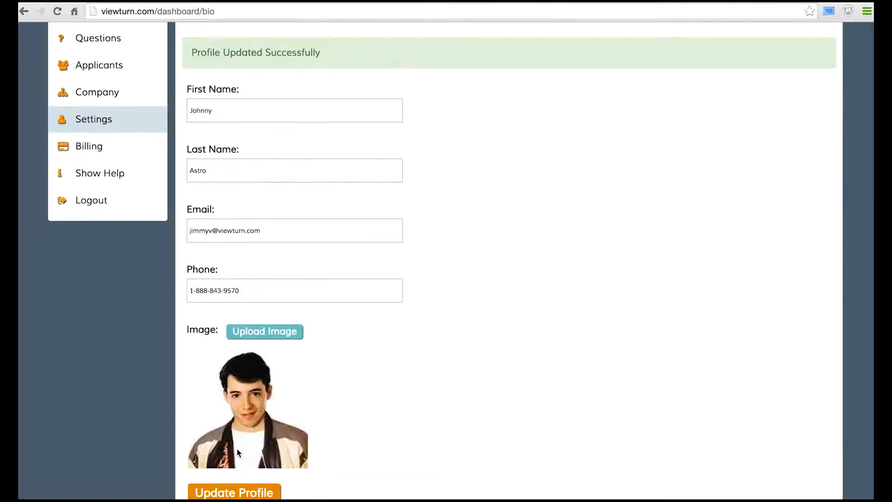
pyautogui.scroll(3, 238, 453)
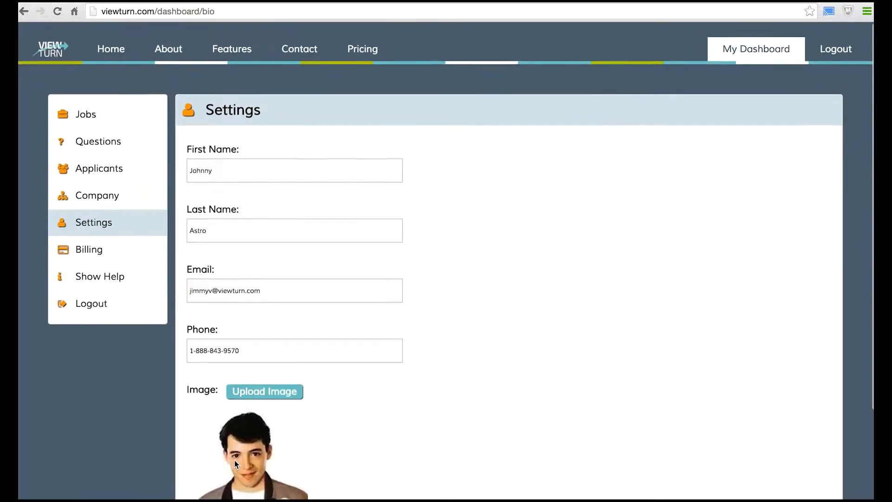
# Reopen the org chart to see both portraits and open the Spacely Sprockets node
pyautogui.click(120, 194)
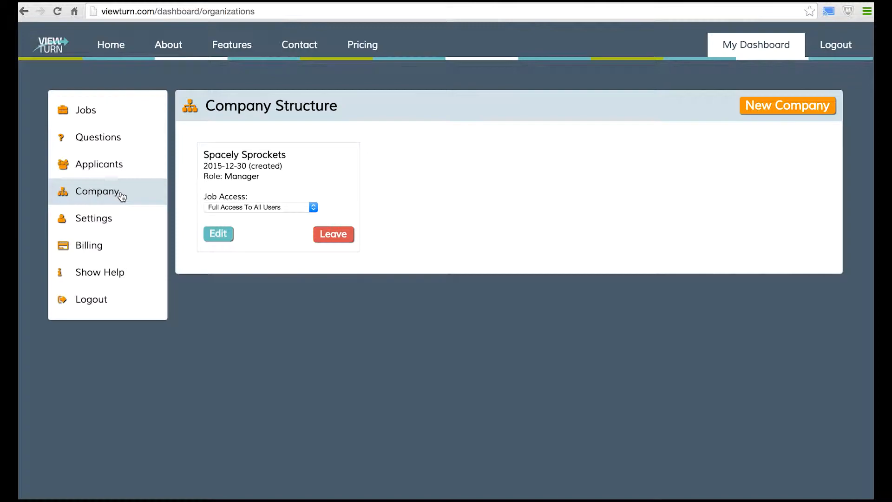
pyautogui.click(210, 236)
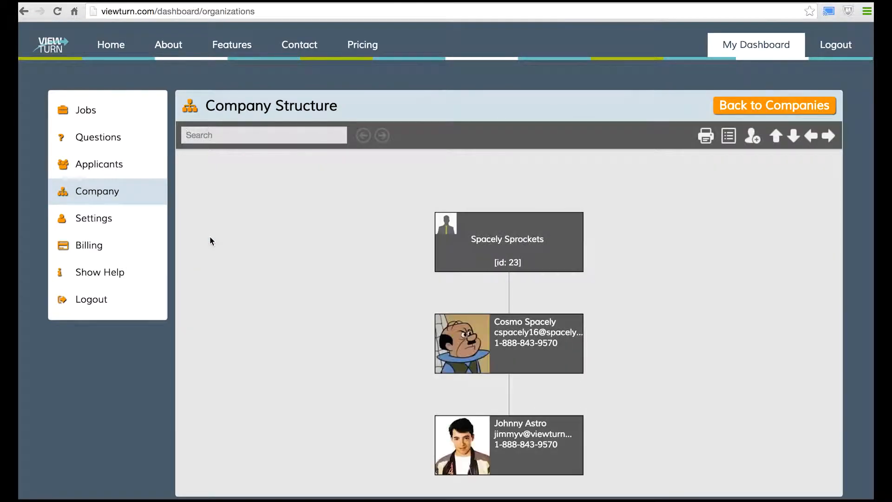
pyautogui.scroll(-1, 210, 241)
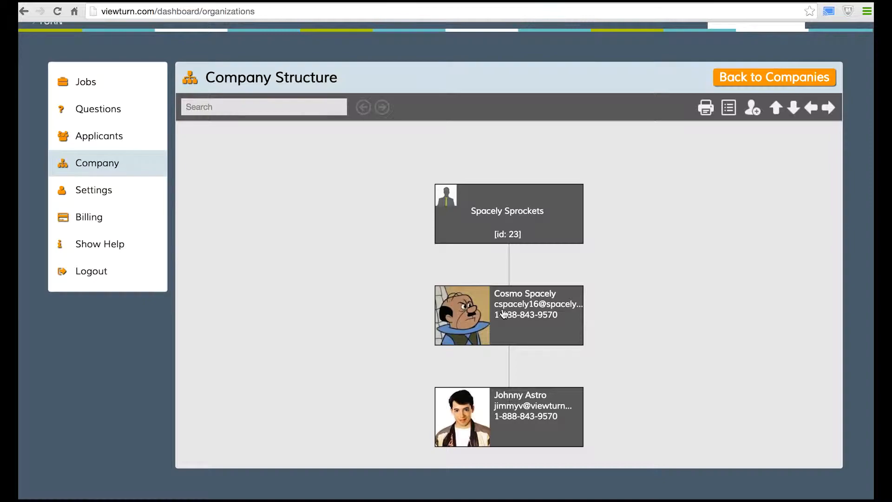
pyautogui.click(493, 223)
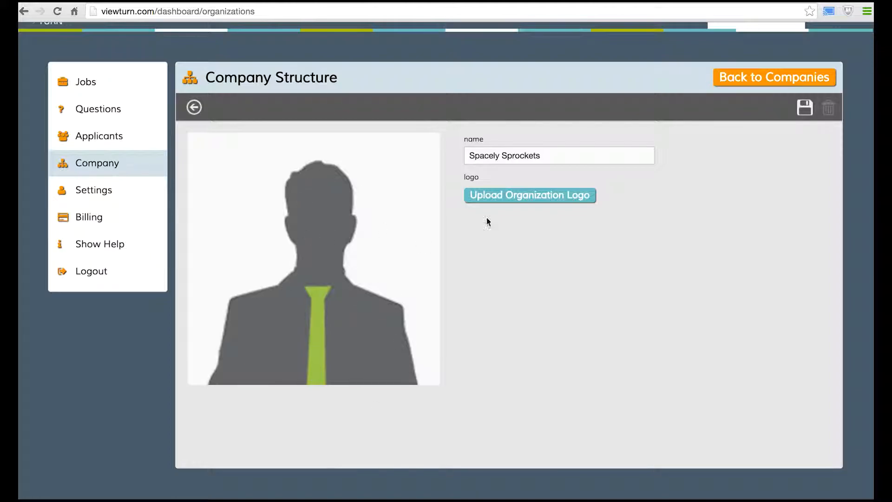
# Try choosing the cartoon screenshot image as the organization logo
pyautogui.click(539, 196)
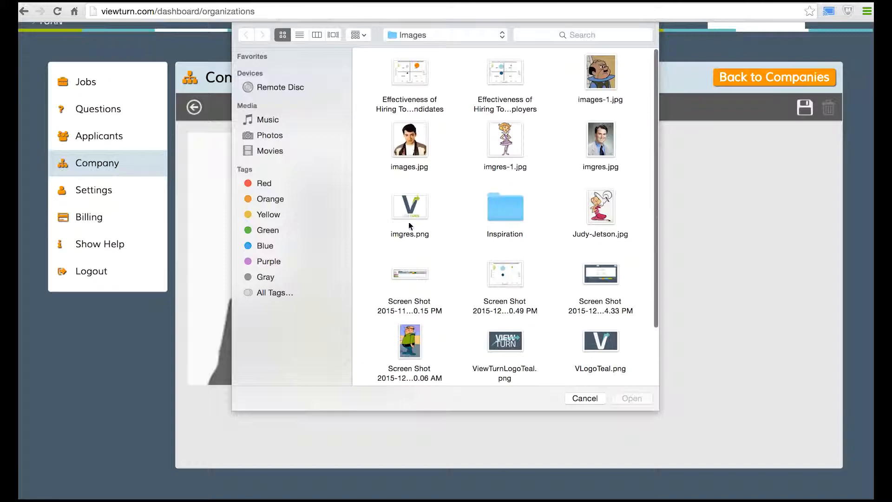
pyautogui.scroll(-1, 415, 207)
pyautogui.scroll(-2, 415, 206)
pyautogui.scroll(2, 414, 207)
pyautogui.scroll(-4, 414, 204)
pyautogui.doubleClick(409, 275)
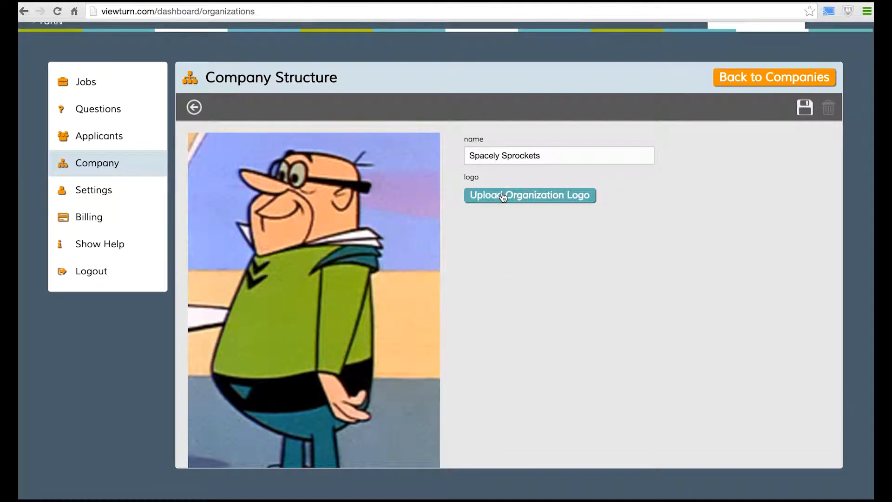
# Cancel the new logo choice and save the Spacely Sprockets company details
pyautogui.click(528, 200)
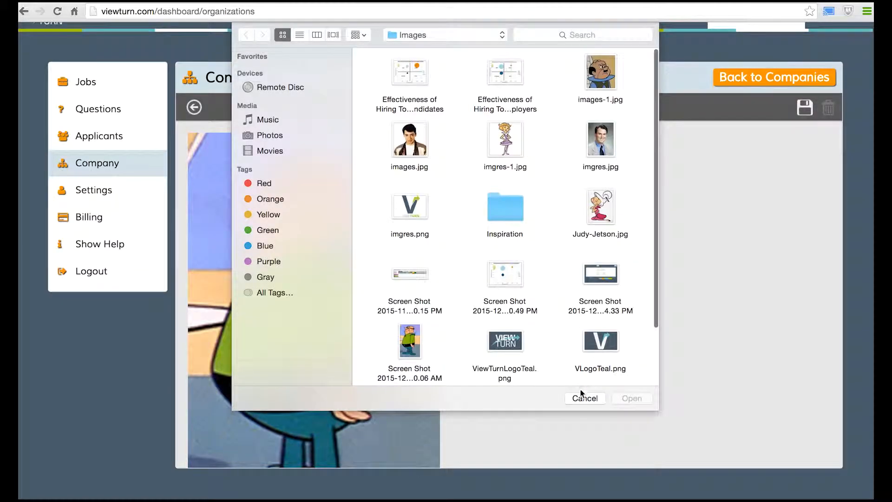
pyautogui.click(582, 398)
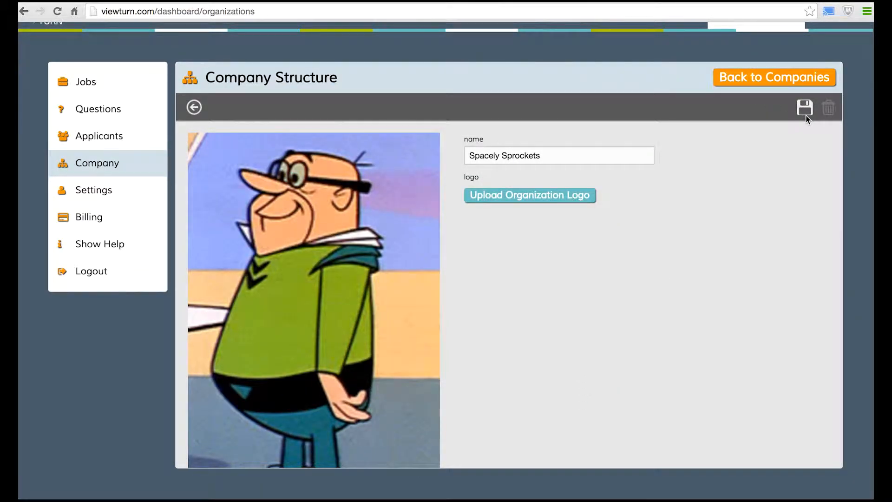
pyautogui.click(807, 108)
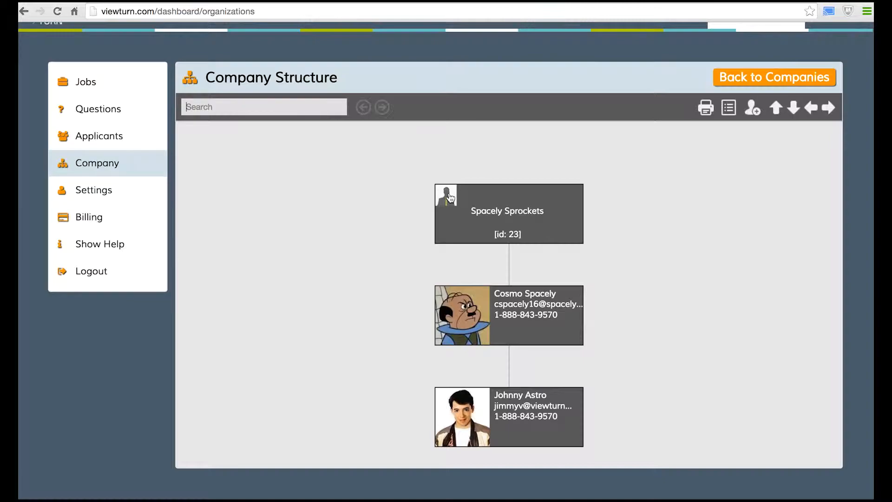
# Reload the page and open the Spacely Sprockets company structure
pyautogui.click(60, 12)
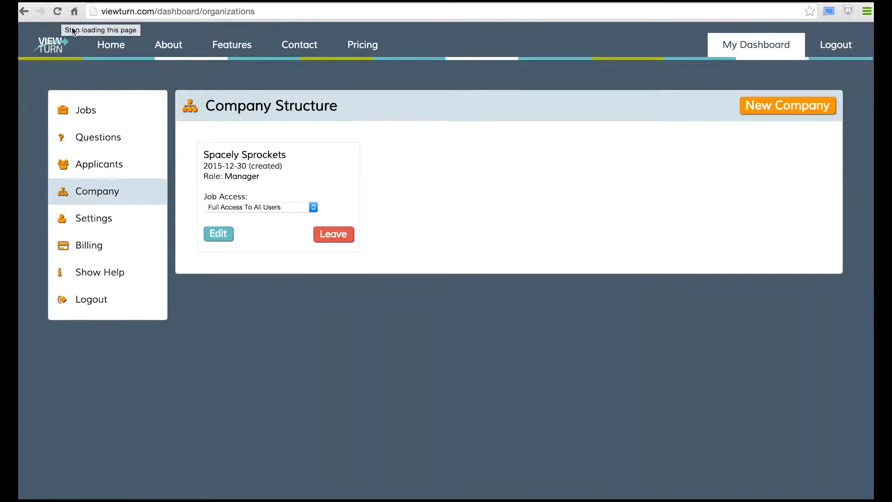
pyautogui.click(224, 236)
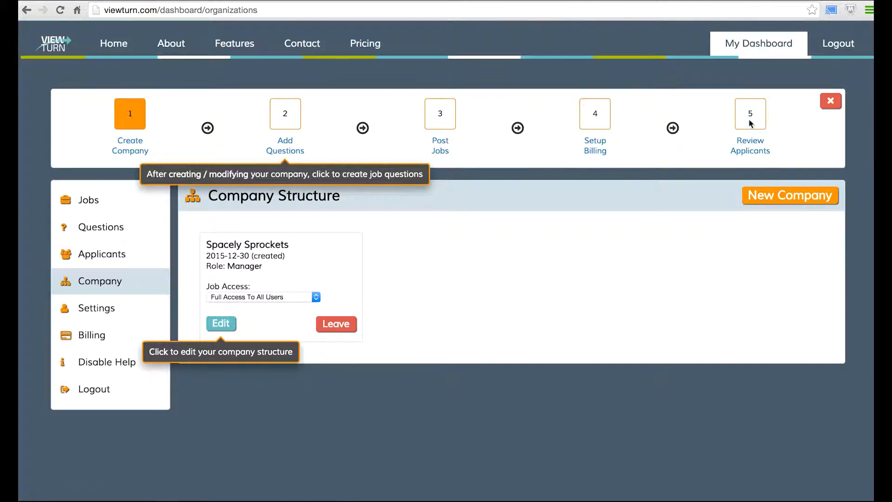
# Go to setup step 2 Add Questions and review the eight built-in ViewTurn questions
pyautogui.click(291, 158)
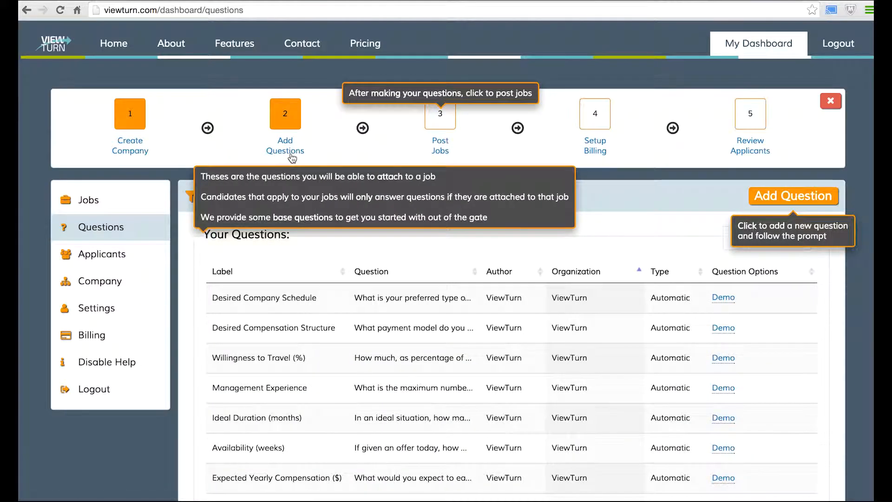
pyautogui.scroll(-3, 299, 252)
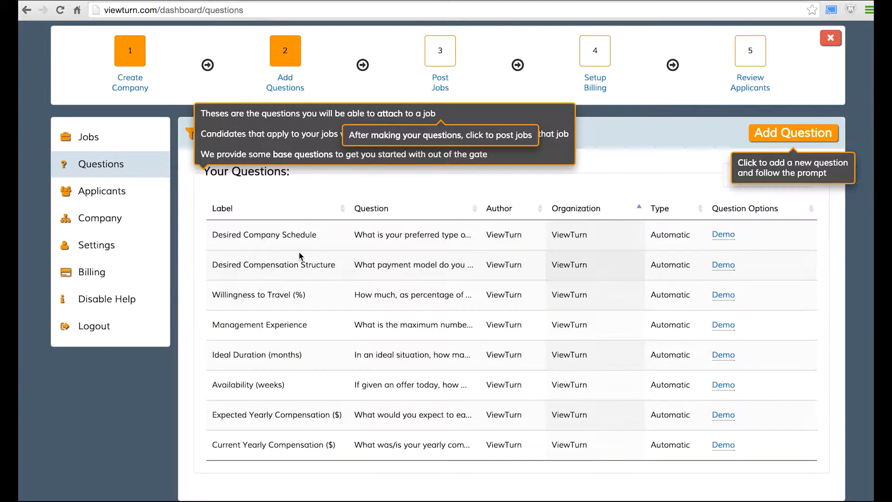
pyautogui.scroll(-2, 299, 252)
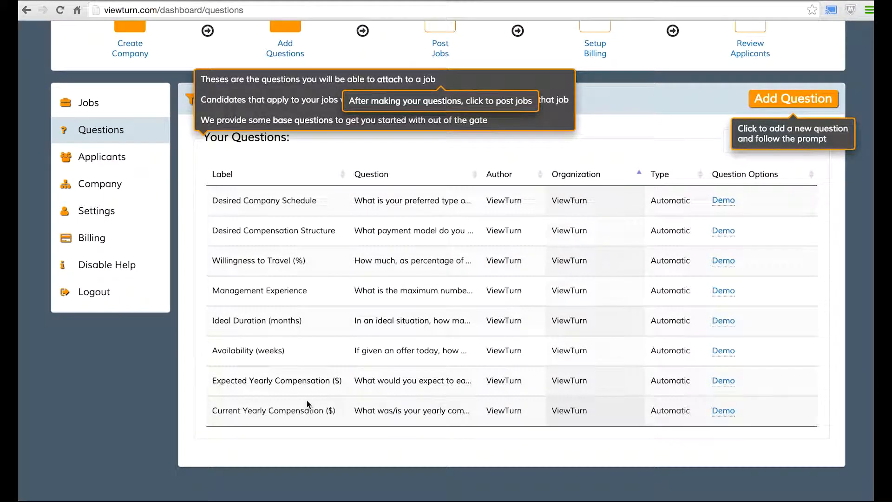
pyautogui.scroll(1, 308, 402)
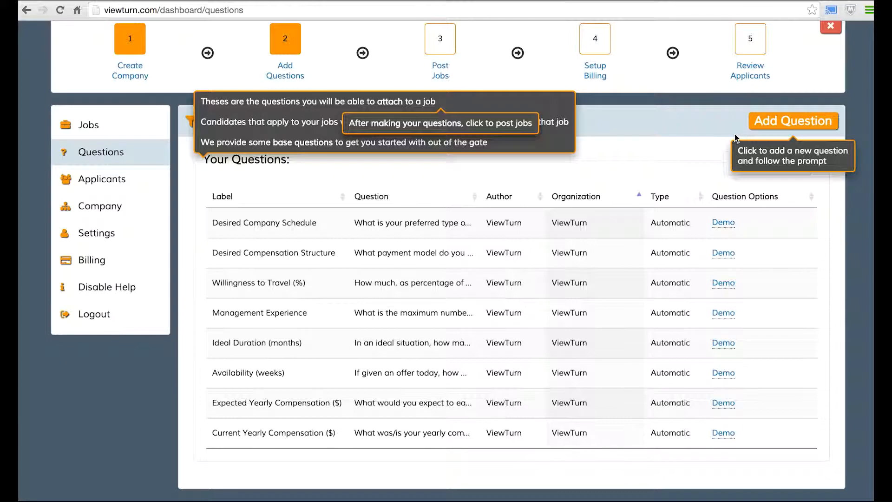
# Create Multiple Choice question 'Online Meeting': 'Do you have experience in working with online meeting software?'
pyautogui.click(765, 126)
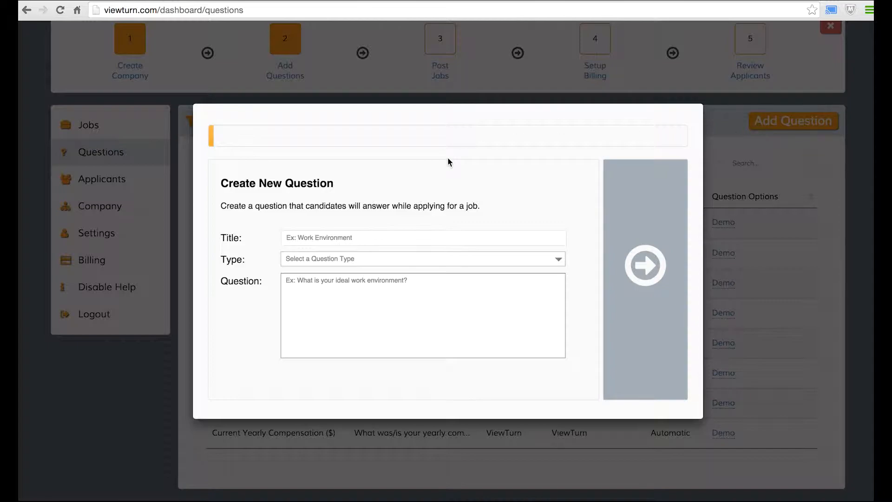
pyautogui.click(338, 239)
pyautogui.write('Online Meeting')
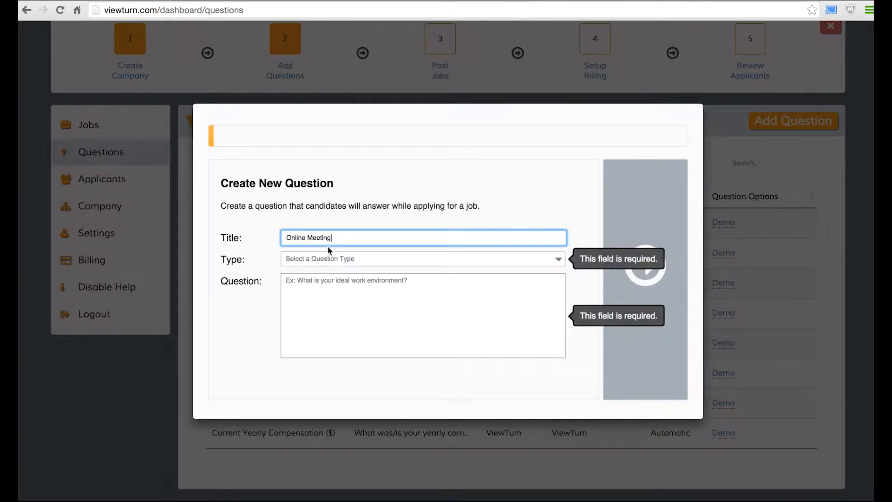
pyautogui.click(321, 261)
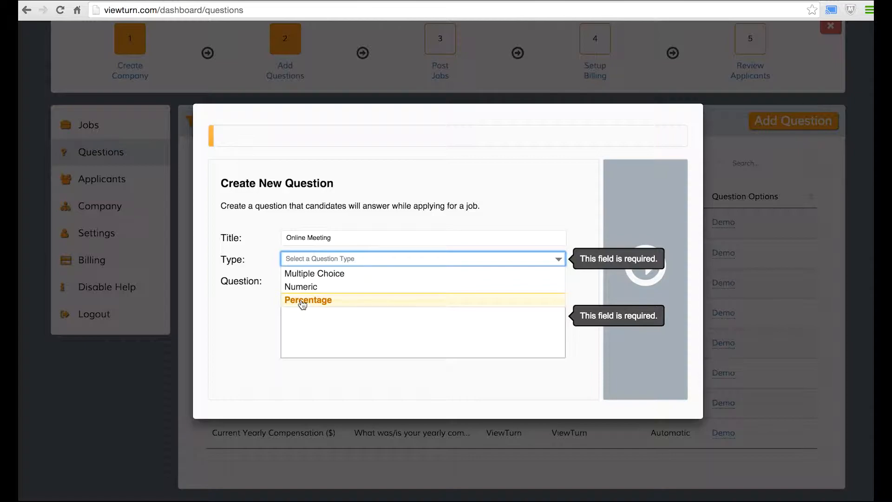
pyautogui.click(313, 278)
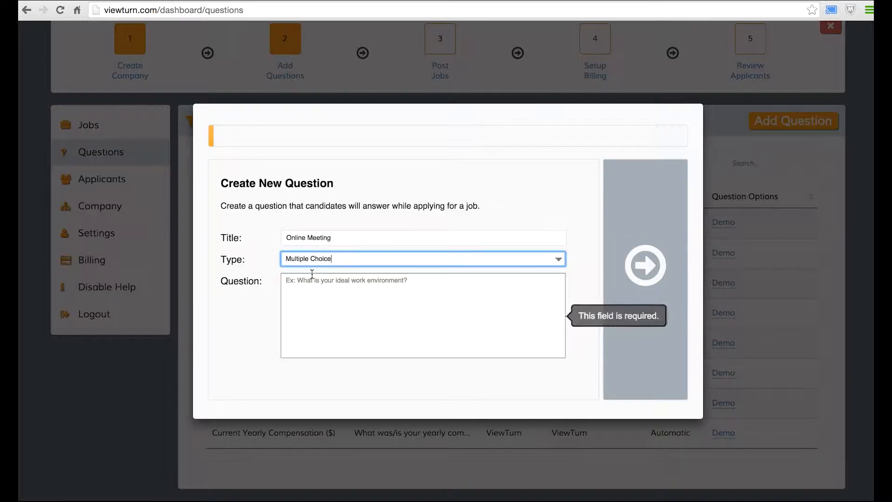
pyautogui.click(316, 281)
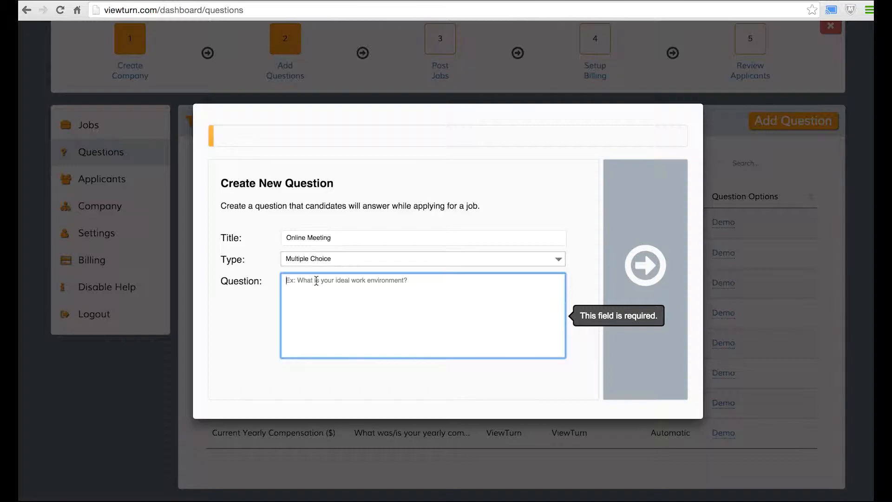
pyautogui.write('Do you')
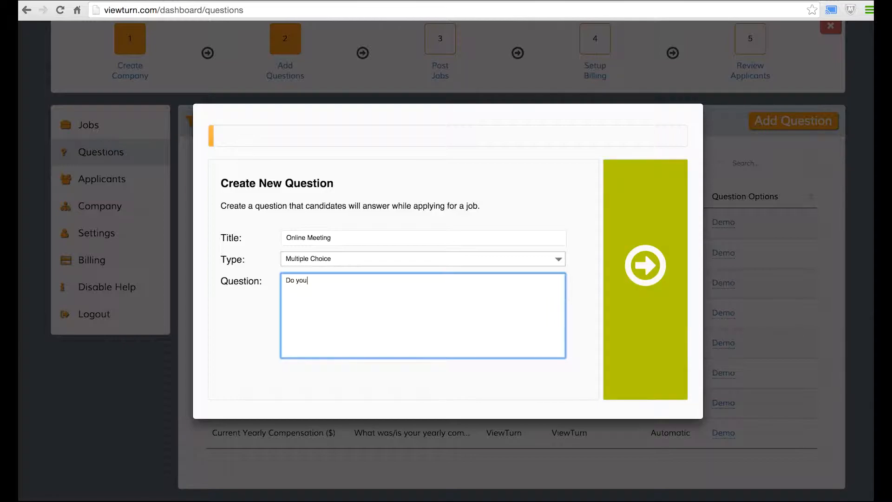
pyautogui.write(' have experience in working with on')
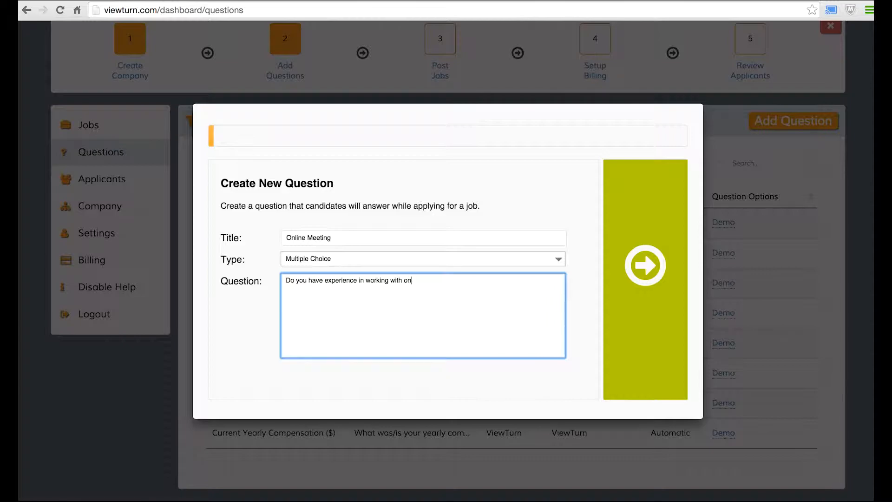
pyautogui.write('line meeting software?')
pyautogui.click(667, 280)
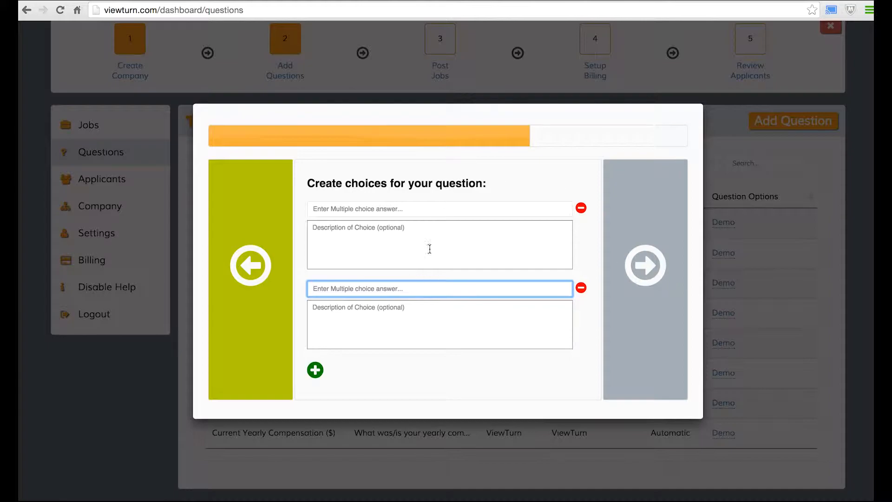
# Enter Yes and No as the first two answer choices
pyautogui.click(447, 210)
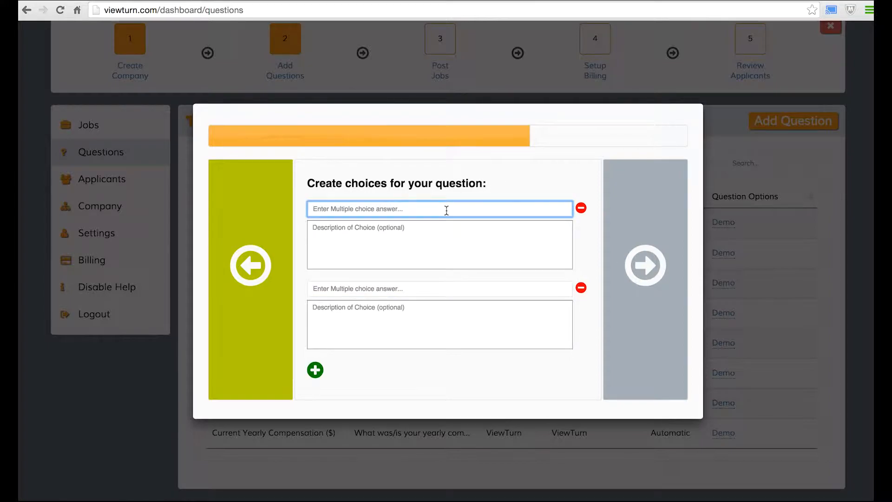
pyautogui.write('Yes')
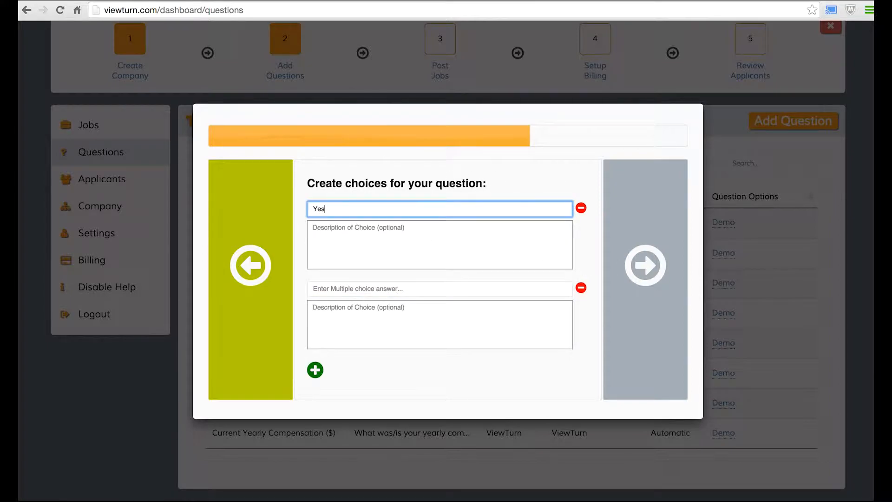
pyautogui.click(385, 289)
pyautogui.write('No')
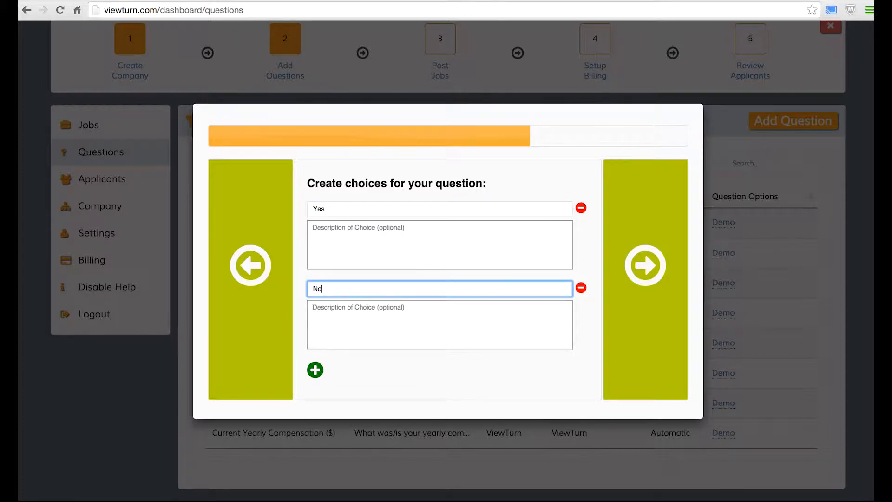
pyautogui.click(338, 236)
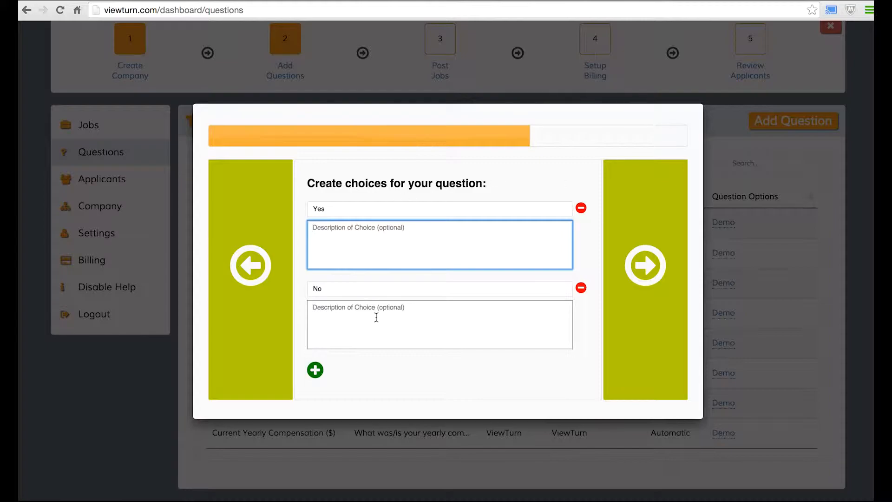
# Add a third answer 'Maybe' described as 'I have used it before, but I never worked on the software.'
pyautogui.click(315, 370)
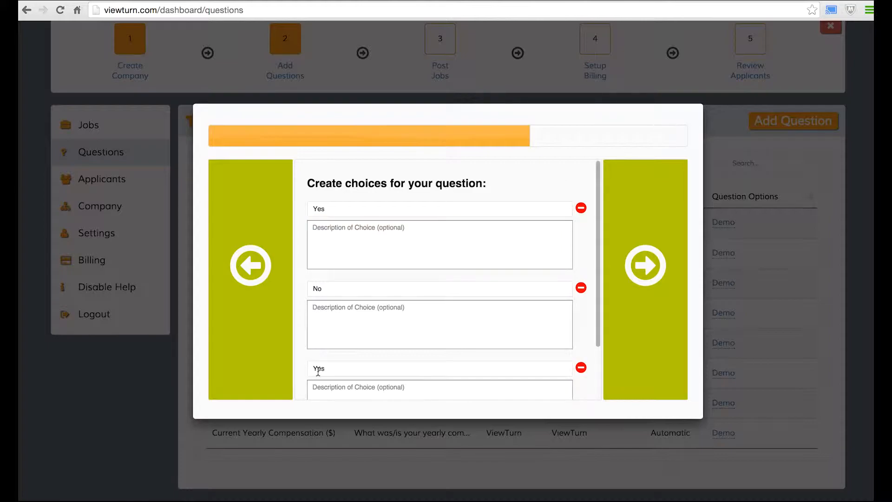
pyautogui.scroll(-3, 400, 362)
pyautogui.click(373, 302)
pyautogui.doubleClick(373, 303)
pyautogui.write('Maybe')
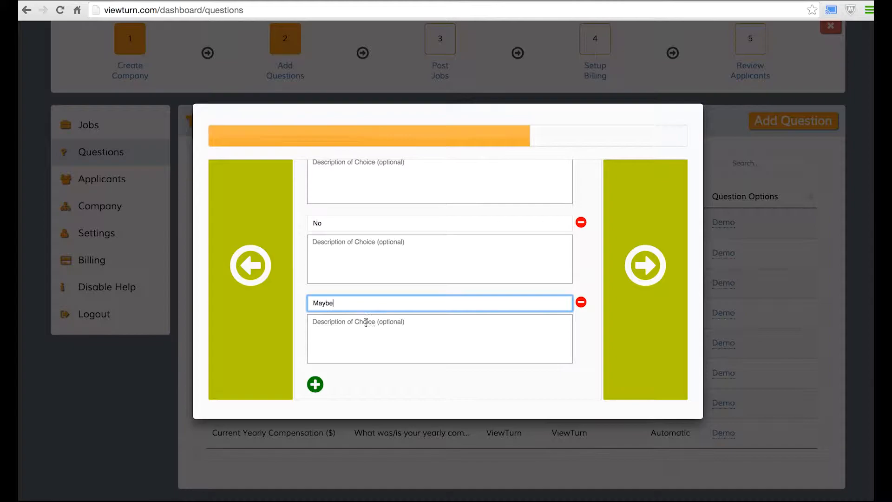
pyautogui.click(377, 326)
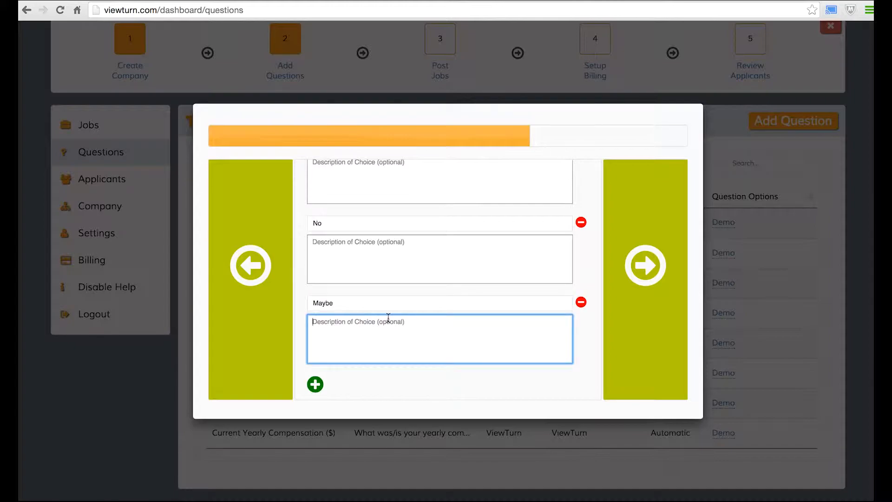
pyautogui.write('I have a')
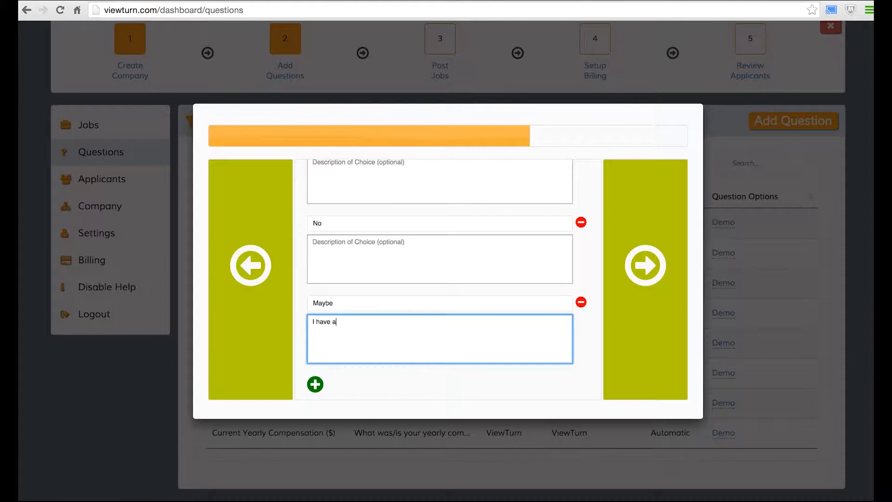
pyautogui.press('BackSpace')
pyautogui.press('BackSpace')
pyautogui.press('BackSpace')
pyautogui.press('BackSpace')
pyautogui.write('ve used it before, but I never worked on ')
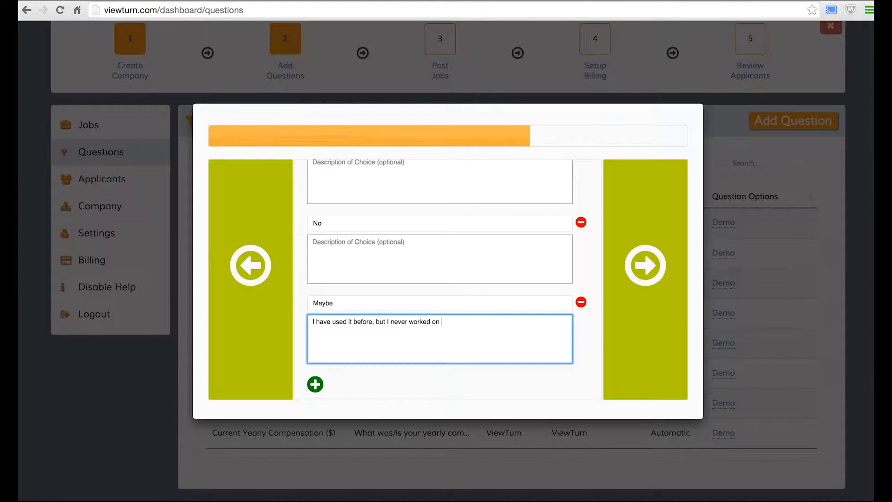
pyautogui.write('the software.')
# Save the Online Meeting question and check its Dropdown type in the Questions table
pyautogui.click(652, 264)
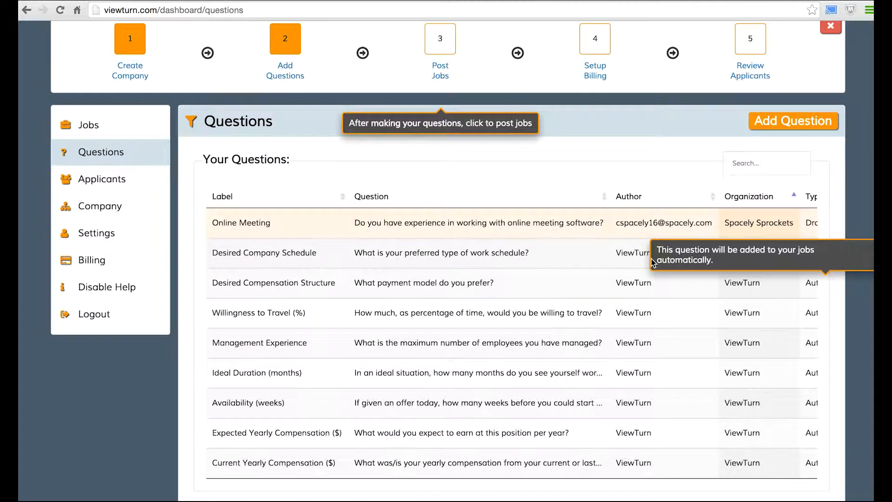
pyautogui.scroll(-1, 607, 312)
pyautogui.scroll(-1, 607, 313)
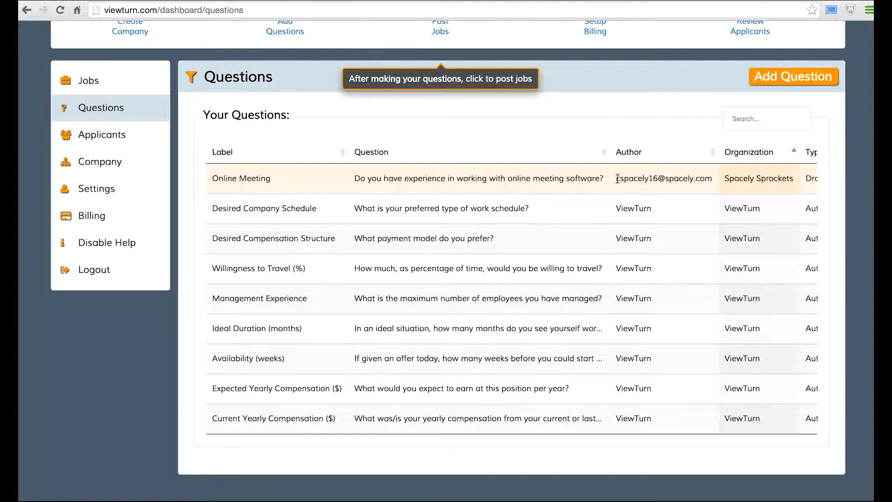
pyautogui.moveTo(616, 178); pyautogui.dragTo(679, 179)
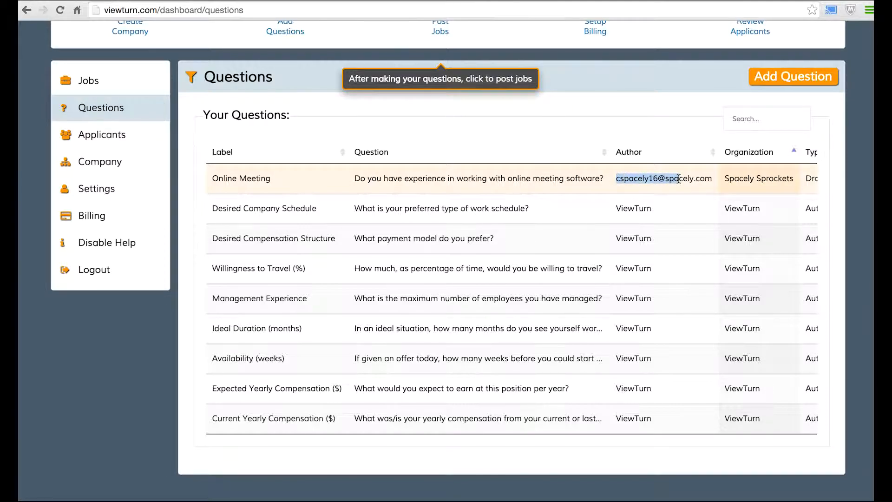
pyautogui.hscroll(5, 678, 178)
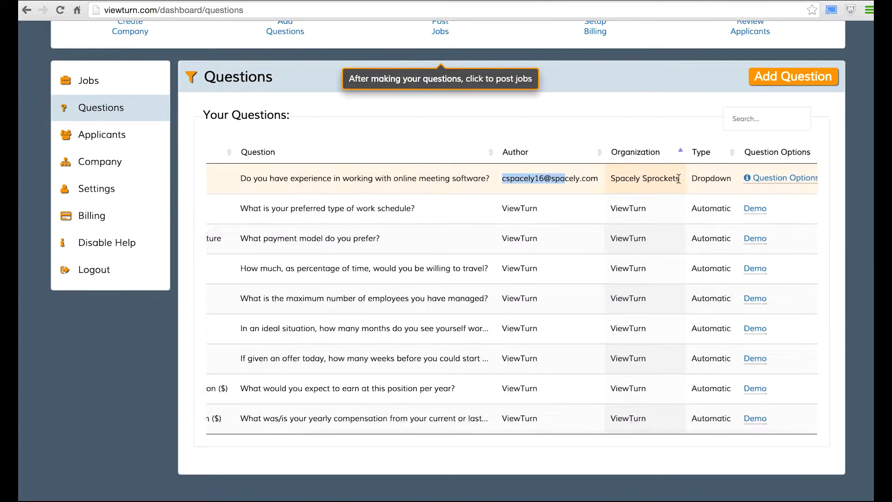
pyautogui.hscroll(1, 678, 178)
pyautogui.click(784, 181)
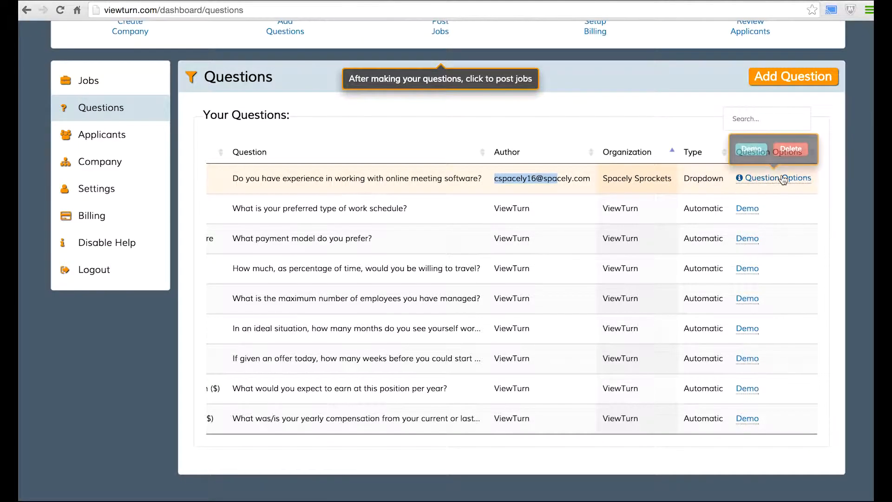
pyautogui.click(752, 149)
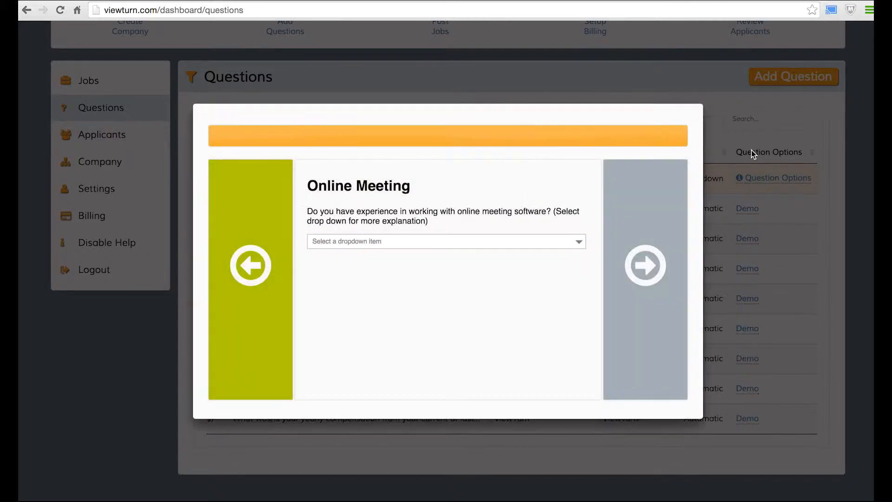
pyautogui.click(578, 242)
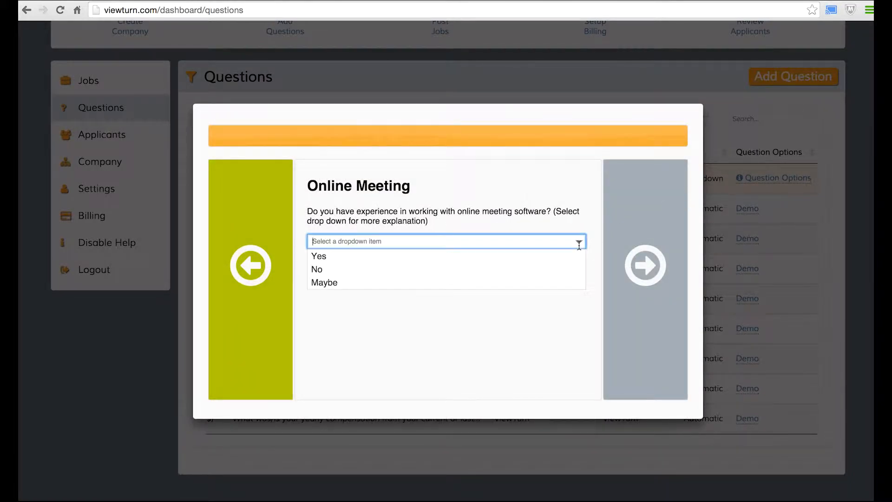
pyautogui.click(567, 273)
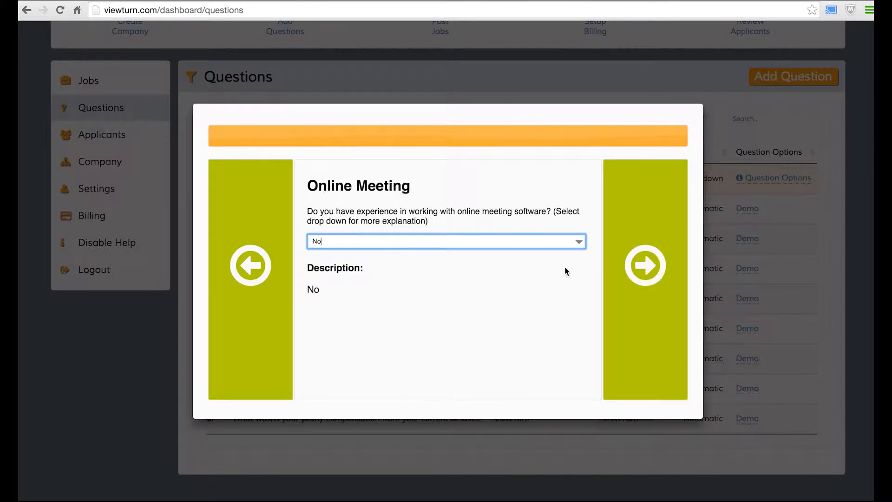
pyautogui.click(658, 275)
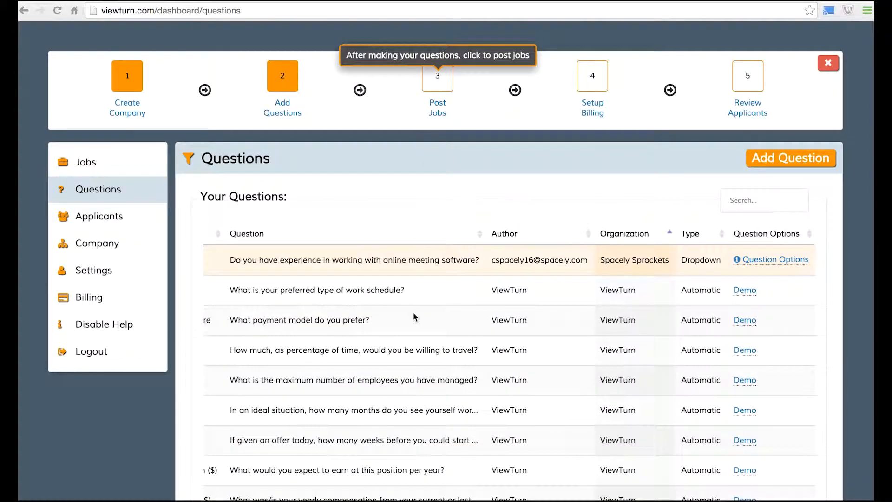
pyautogui.scroll(-1, 413, 313)
pyautogui.scroll(-1, 413, 316)
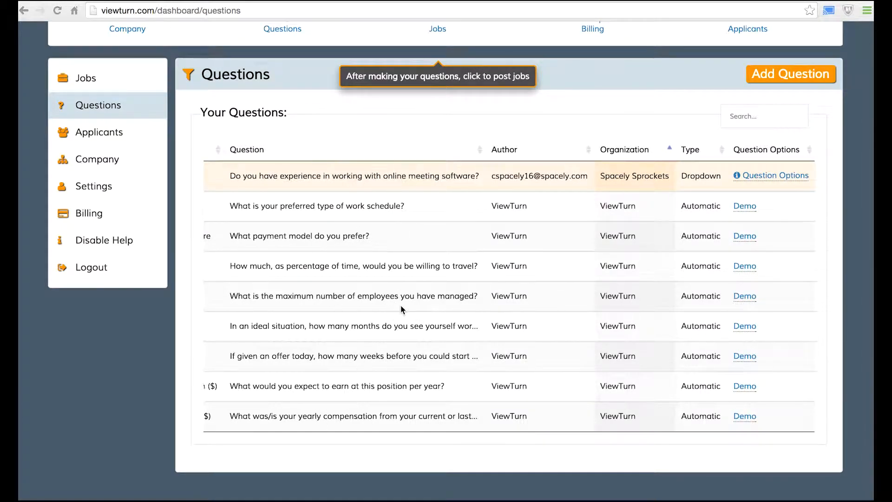
pyautogui.hscroll(-3, 401, 306)
pyautogui.scroll(3, 401, 306)
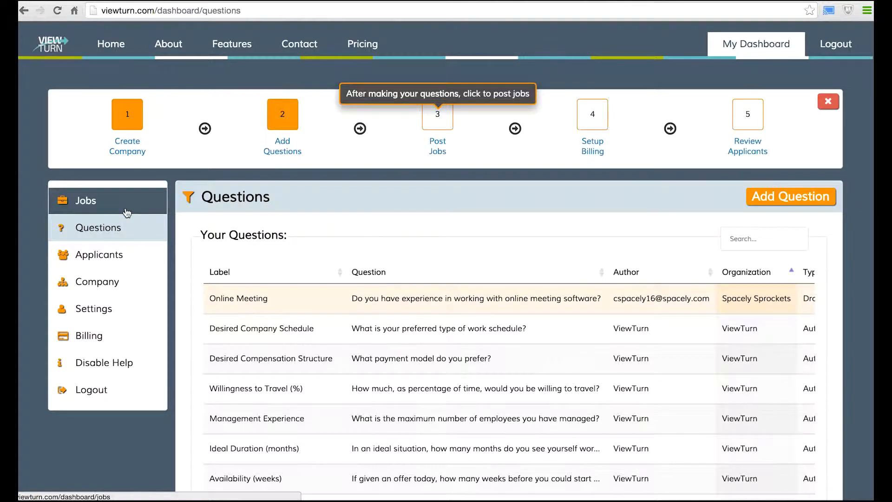
# Start a new job on the Jobs page, keeping Spacely Sprockets as the company
pyautogui.click(436, 151)
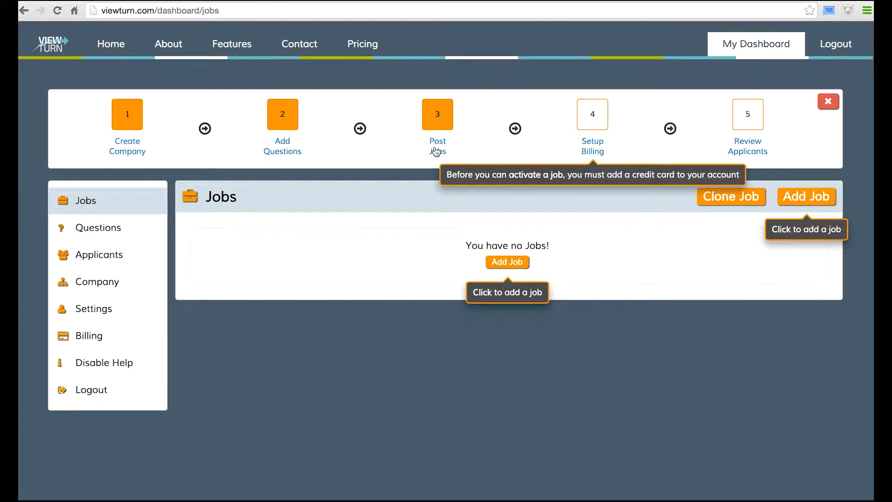
pyautogui.click(506, 263)
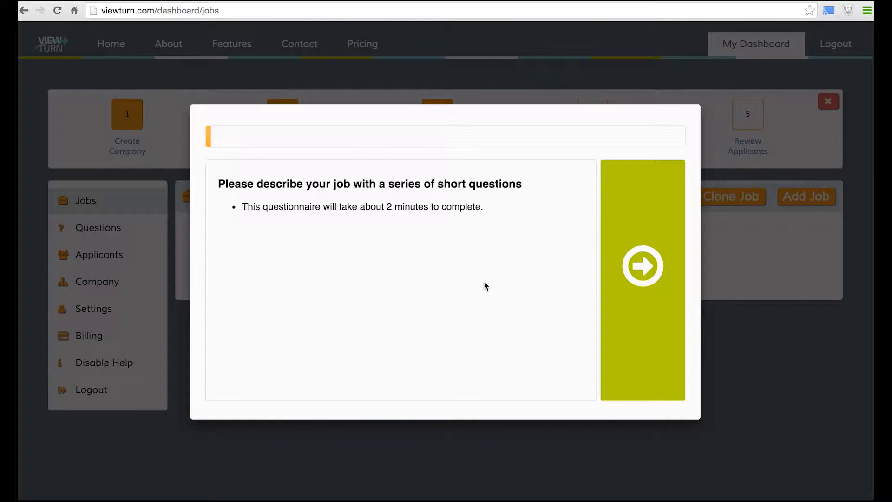
pyautogui.click(620, 276)
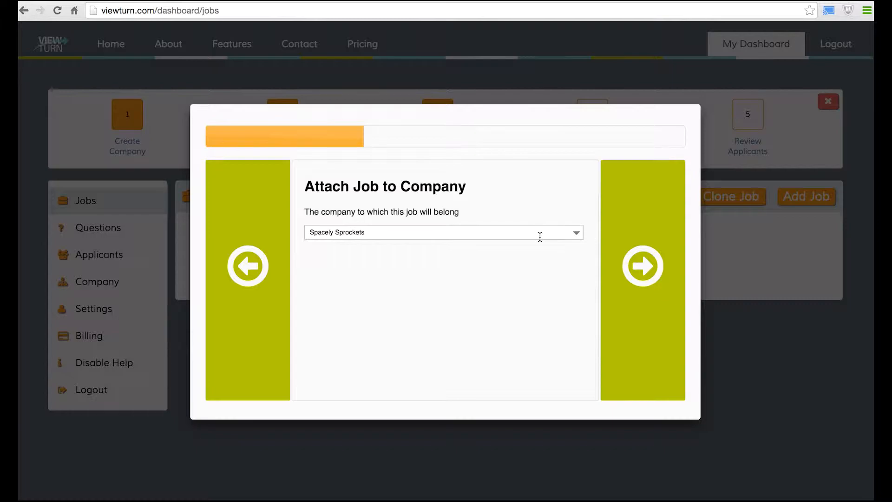
pyautogui.click(649, 304)
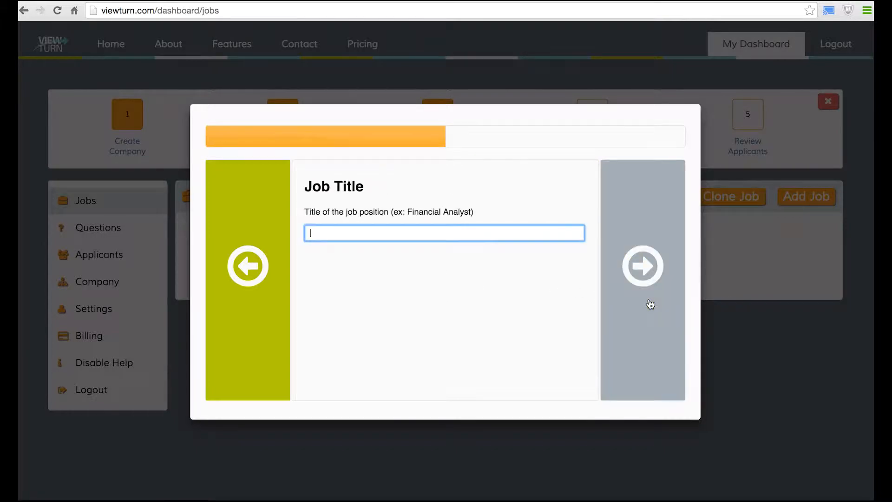
# Set the job title to Financial Analyst and the location to Detroit, MI, United States
pyautogui.moveTo(471, 212); pyautogui.dragTo(408, 212)
pyautogui.hotkey('ctrl', 'c')
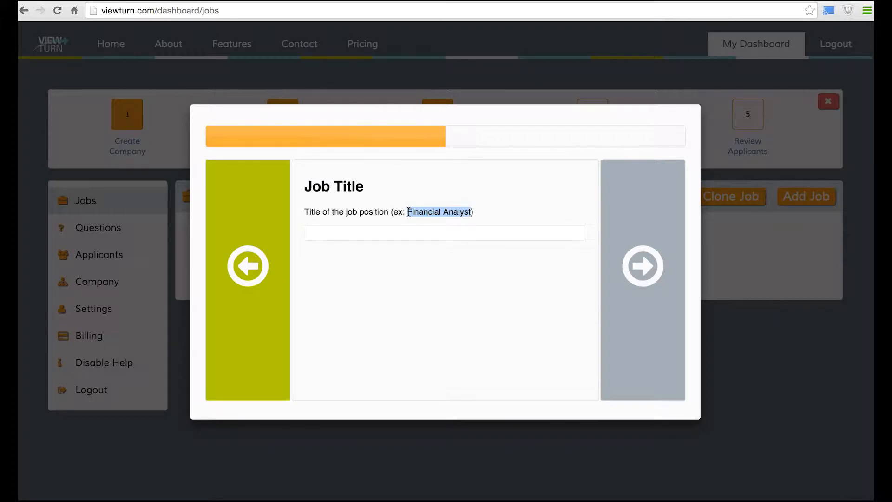
pyautogui.click(402, 233)
pyautogui.hotkey('ctrl', 'v')
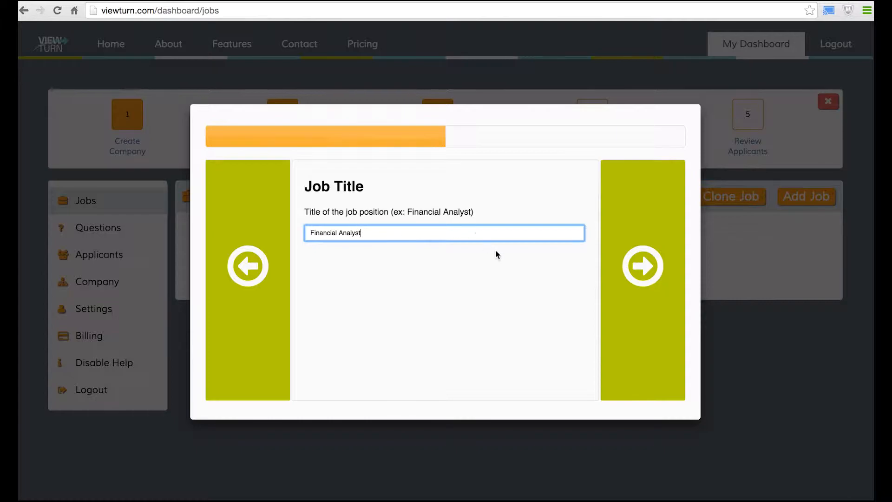
pyautogui.click(645, 277)
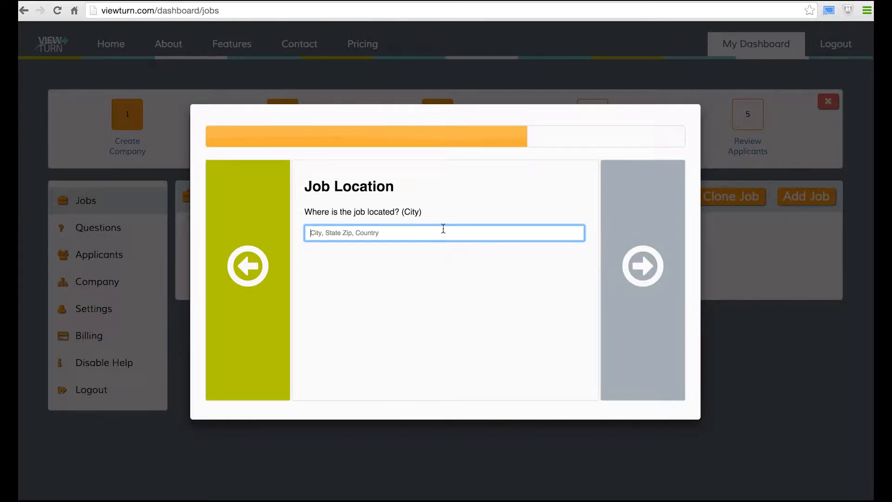
pyautogui.write('detr')
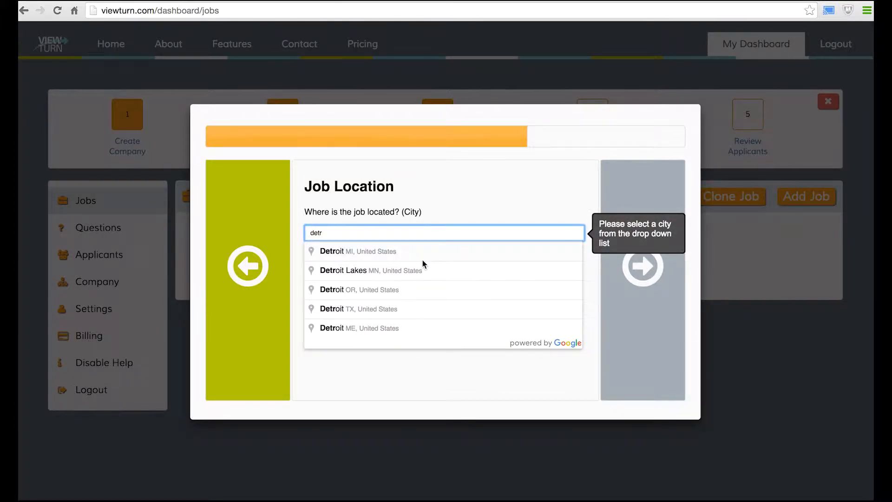
pyautogui.click(422, 259)
pyautogui.click(634, 253)
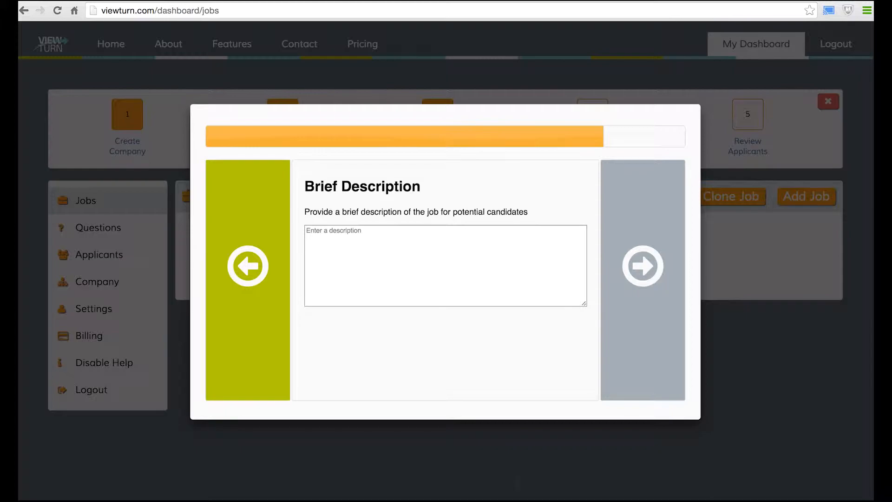
# Copy the description paragraph from Word into the Financial Analyst job's Brief Description
pyautogui.moveTo(529, 497)
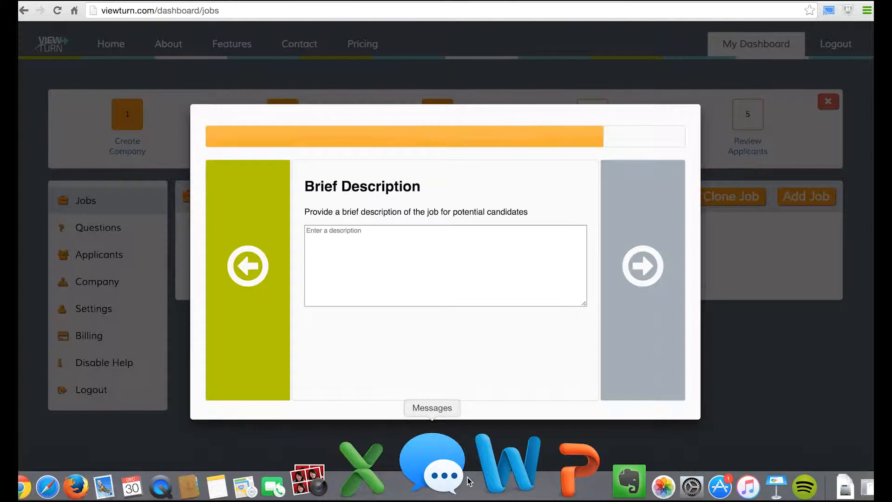
pyautogui.click(474, 474)
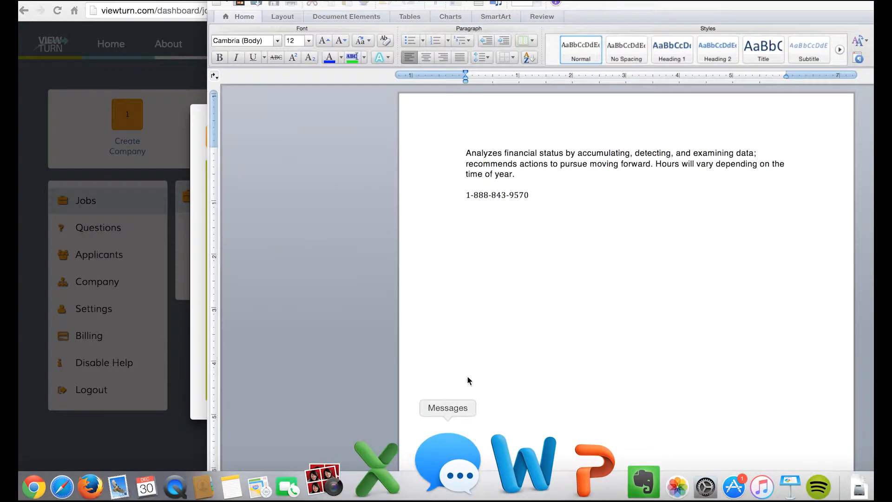
pyautogui.doubleClick(451, 153)
pyautogui.press('super+c')
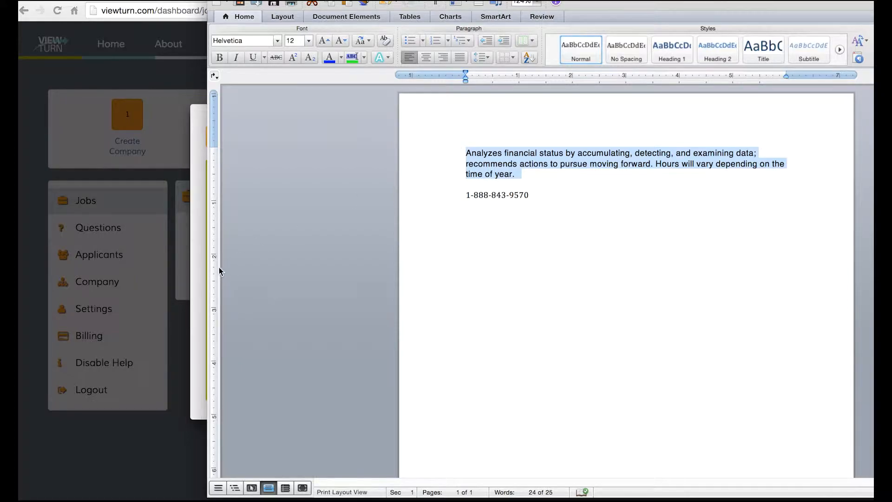
pyautogui.click(197, 268)
pyautogui.click(342, 239)
pyautogui.press('super+v')
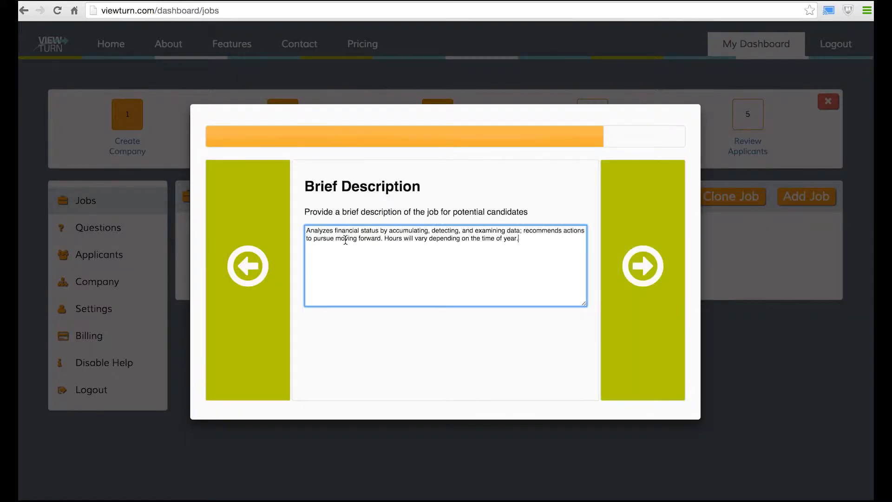
pyautogui.click(665, 256)
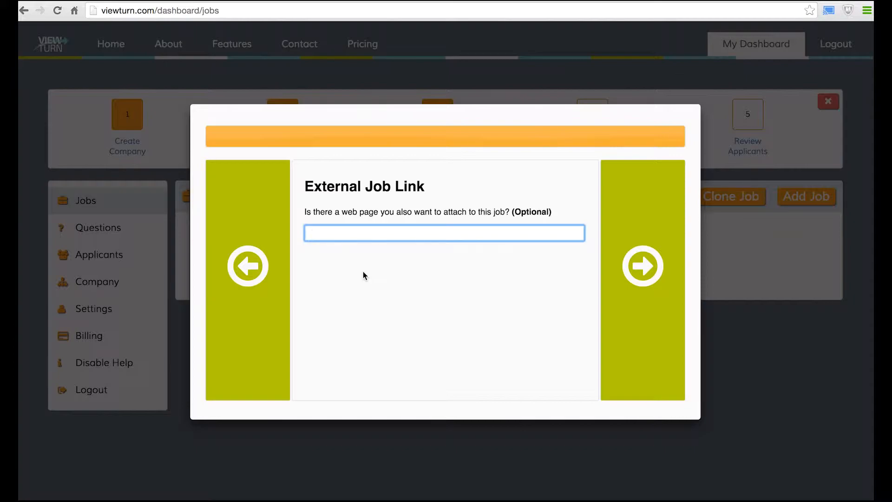
# Skip the external link to finish the job, then open its public Job URL in a new tab
pyautogui.click(659, 296)
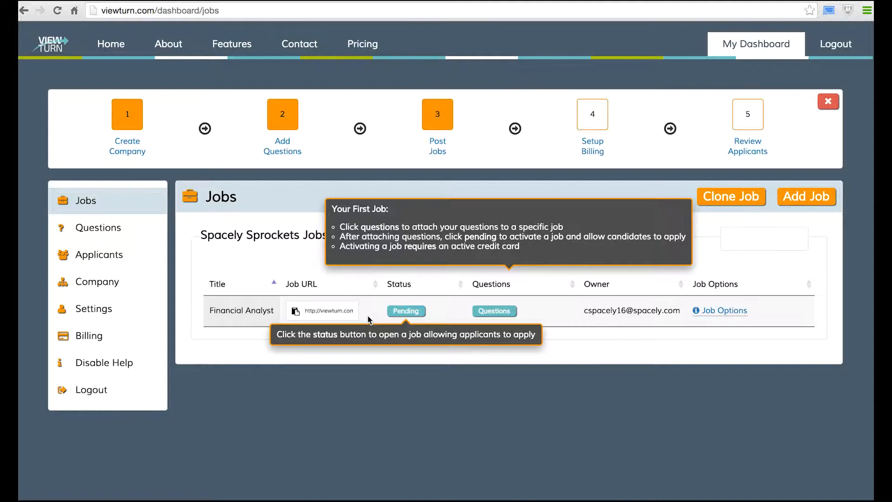
pyautogui.click(332, 311)
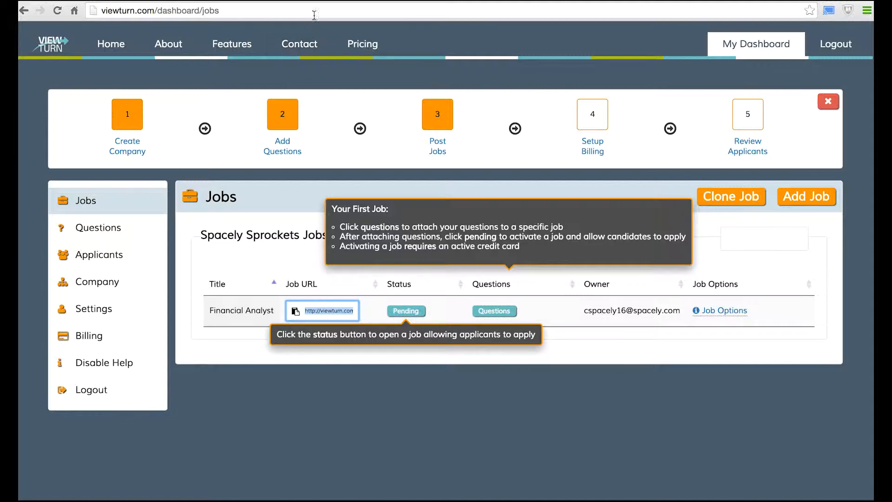
pyautogui.hotkey('ctrl', 't')
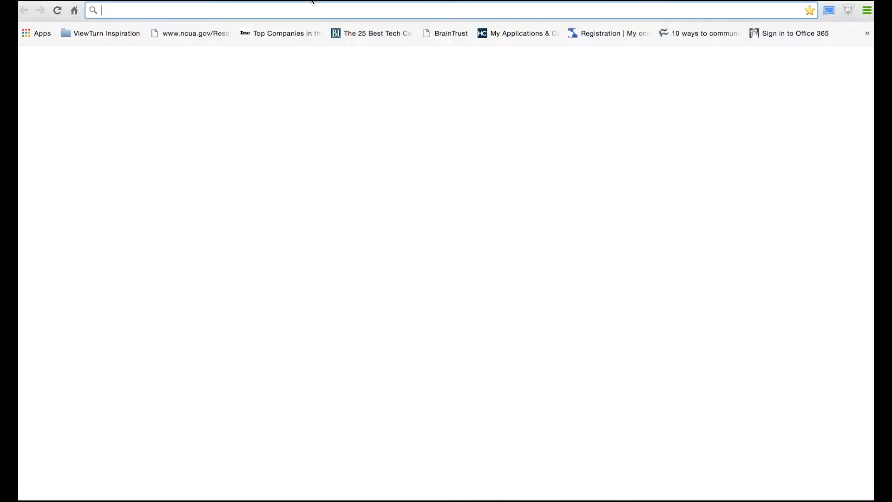
pyautogui.write('http://viewturn.com/9TQK')
pyautogui.press('Return')
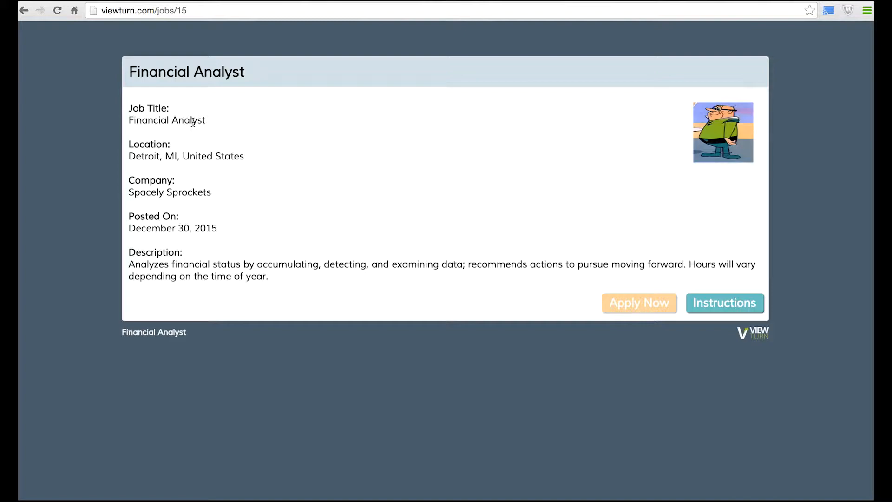
# Review the posting's Detroit location, date and description, then return to the dashboard
pyautogui.moveTo(130, 156); pyautogui.dragTo(335, 155)
pyautogui.click(335, 155)
pyautogui.moveTo(228, 230); pyautogui.dragTo(147, 229)
pyautogui.click(148, 228)
pyautogui.moveTo(129, 265); pyautogui.dragTo(216, 295)
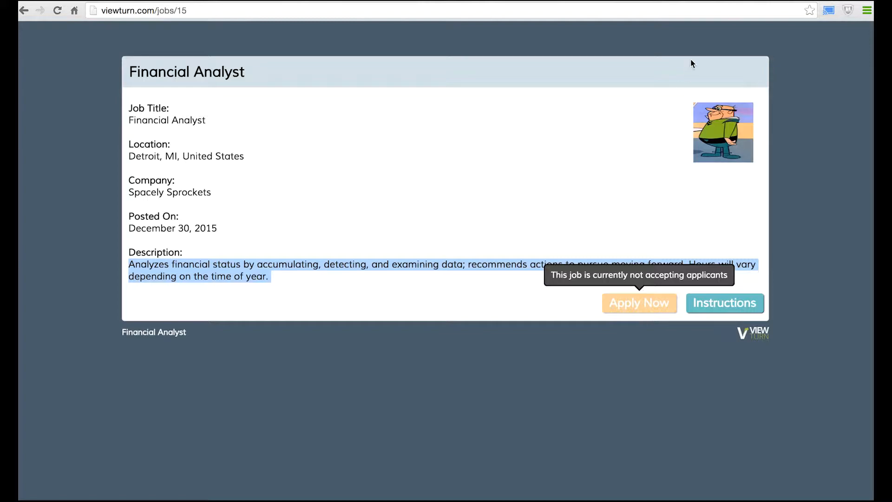
pyautogui.press('super+w')
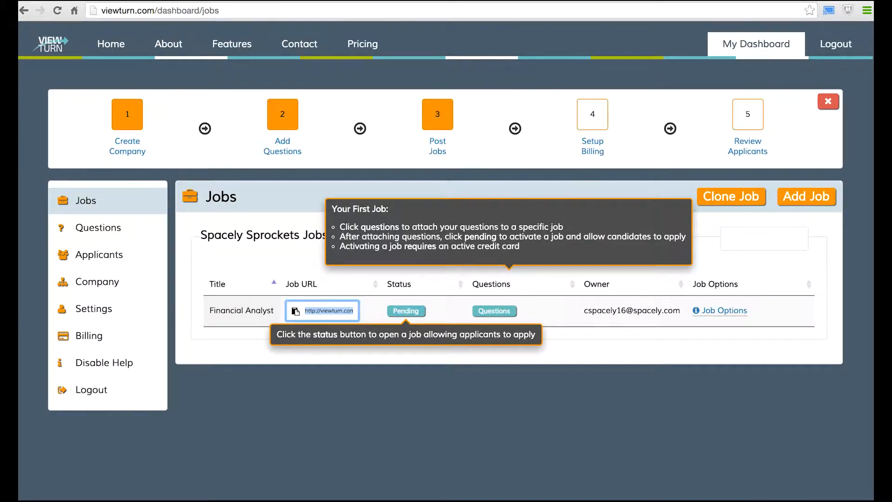
pyautogui.click(404, 314)
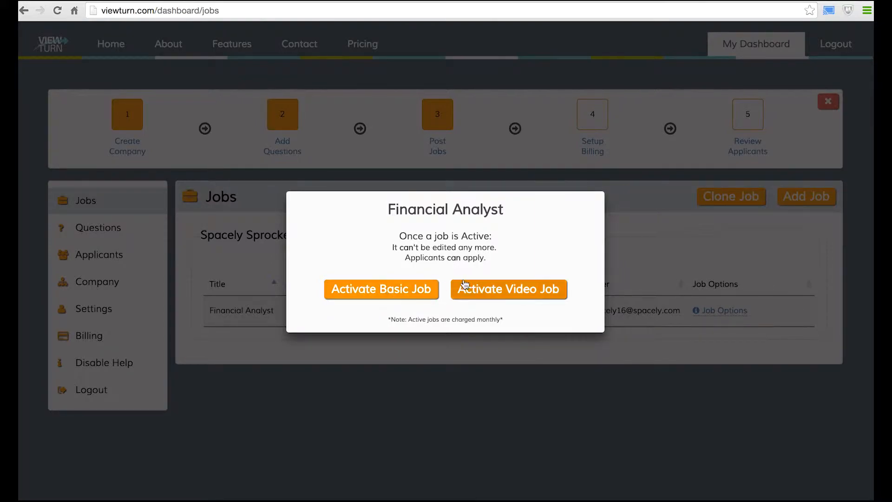
pyautogui.click(509, 290)
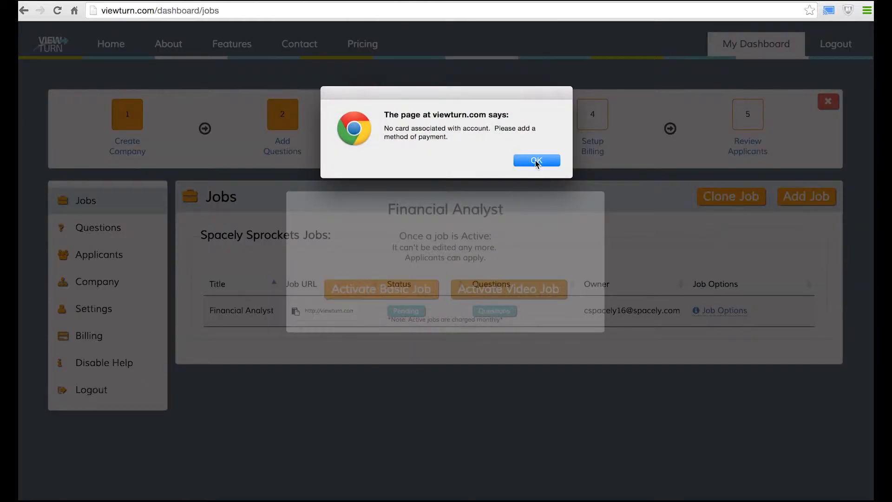
pyautogui.moveTo(411, 130); pyautogui.dragTo(513, 130)
pyautogui.click(513, 130)
pyautogui.click(535, 161)
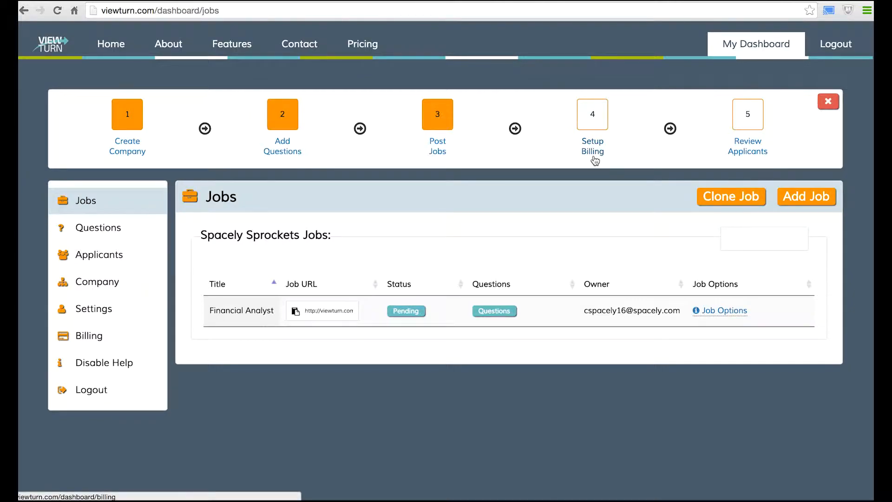
# Open the Billing add-card form and enter the cardholder's first name, last name and e-mail
pyautogui.click(591, 155)
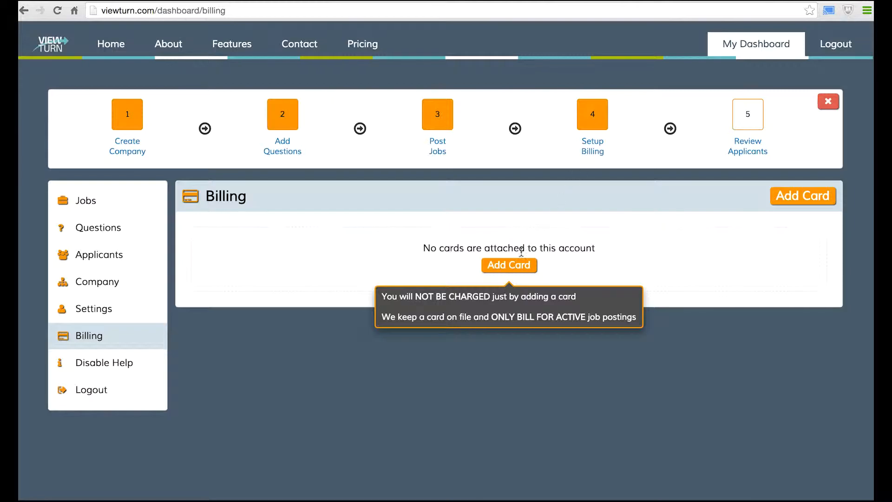
pyautogui.click(512, 265)
pyautogui.click(511, 160)
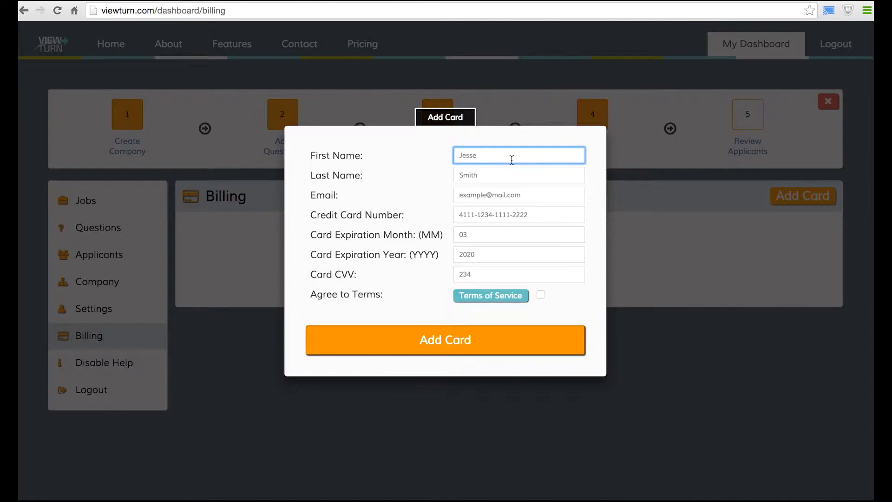
pyautogui.write('Cosmo')
pyautogui.press('Tab')
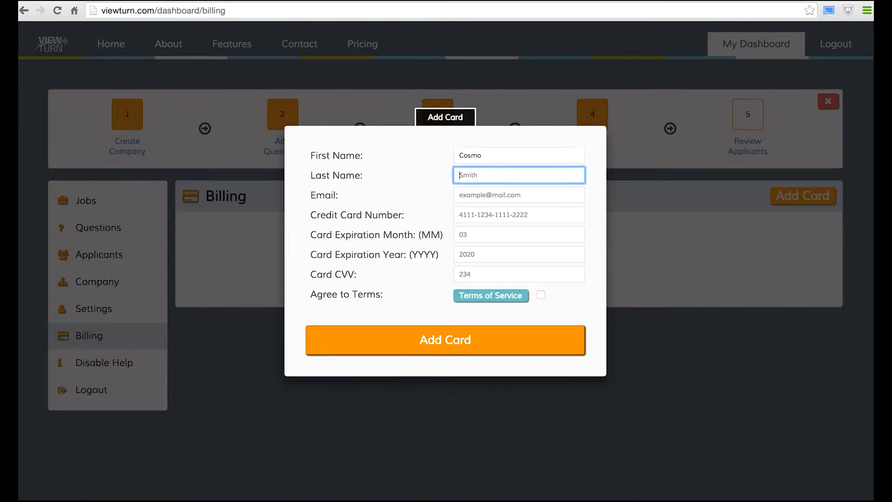
pyautogui.write('Spacely')
pyautogui.press('Tab')
pyautogui.write('cspacely')
pyautogui.press('BackSpace')
pyautogui.press('BackSpace')
pyautogui.press('BackSpace')
pyautogui.press('BackSpace')
pyautogui.press('BackSpace')
pyautogui.press('BackSpace')
pyautogui.press('BackSpace')
pyautogui.press('BackSpace')
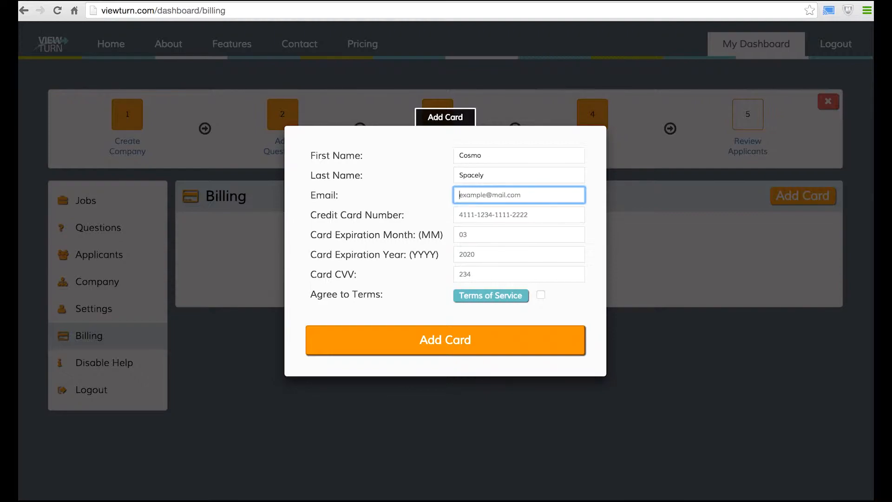
pyautogui.write('ji')
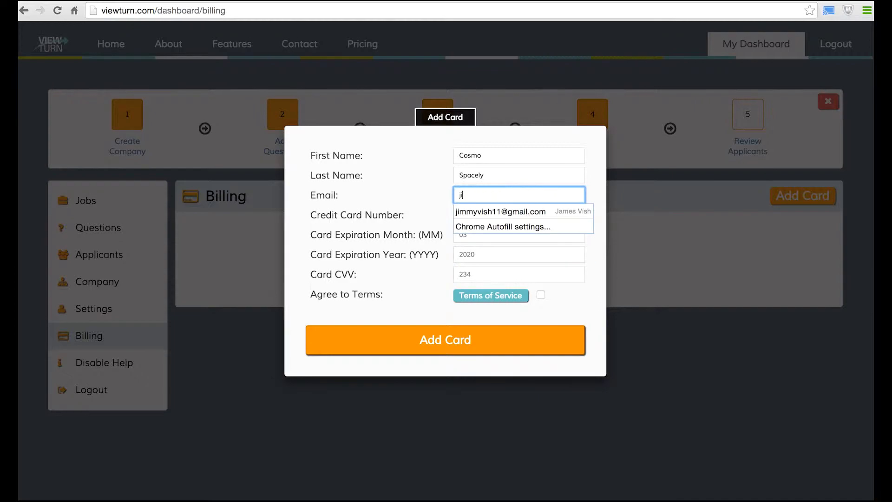
pyautogui.press('BackSpace')
pyautogui.press('BackSpace')
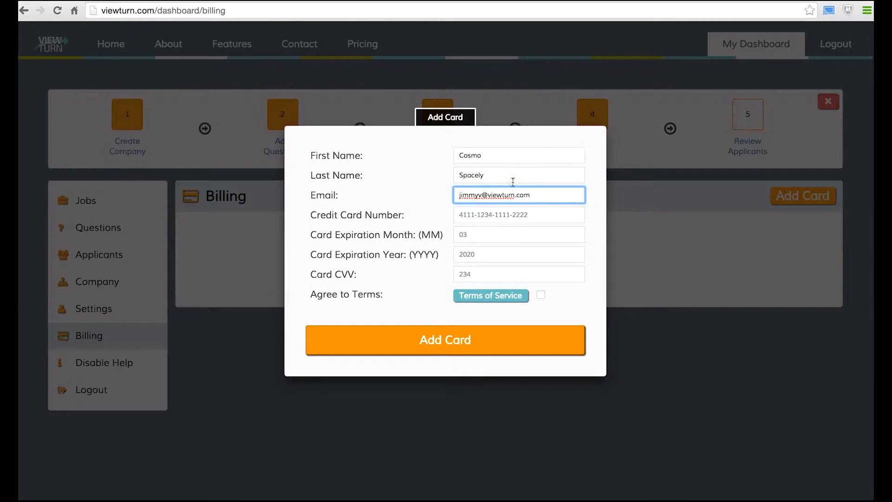
# Enter the card number, expiry month and year and CVV, agree to the terms, and submit
pyautogui.click(511, 214)
pyautogui.write('0000-')
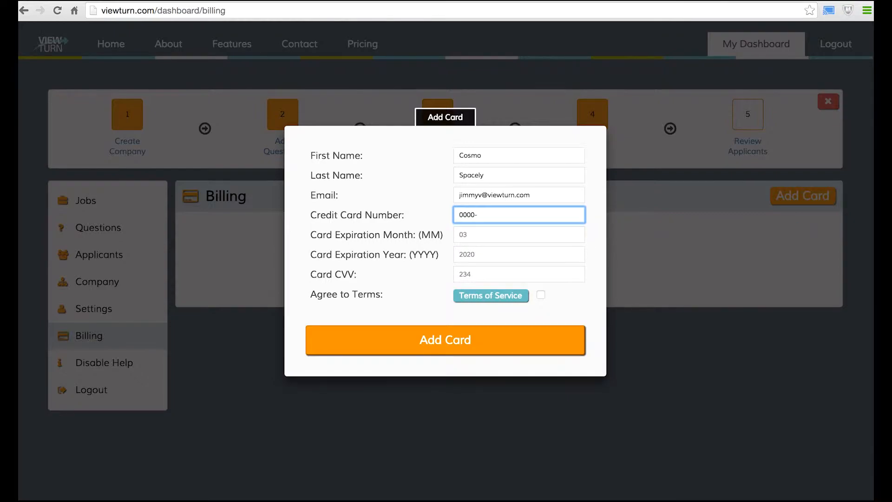
pyautogui.press('BackSpace')
pyautogui.write('111122223333')
pyautogui.click(482, 233)
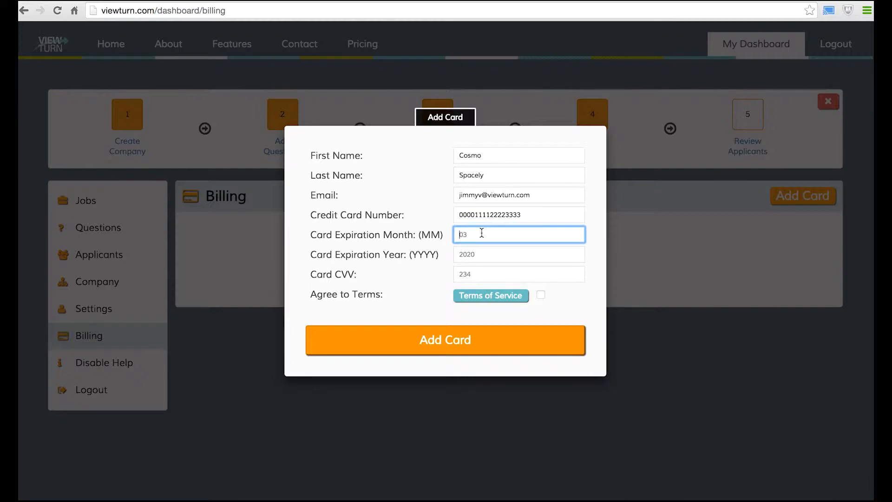
pyautogui.write('03')
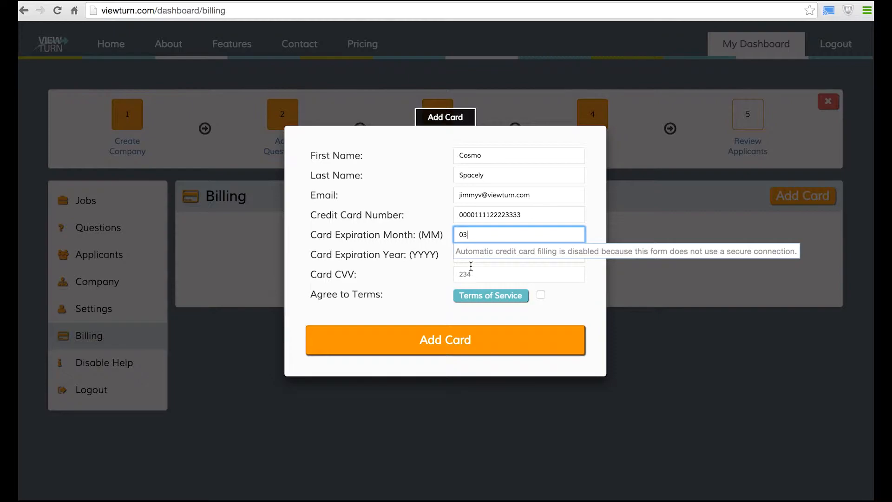
pyautogui.click(421, 263)
pyautogui.click(477, 251)
pyautogui.write('2020')
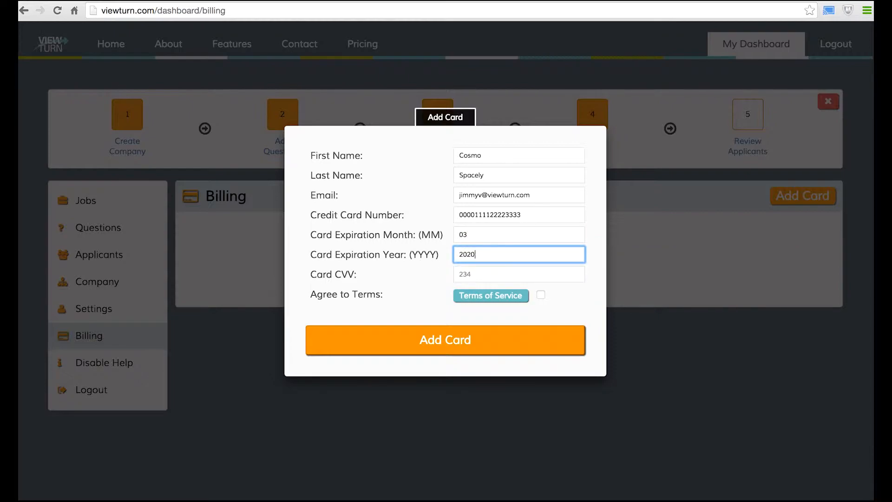
pyautogui.click(480, 275)
pyautogui.write('234')
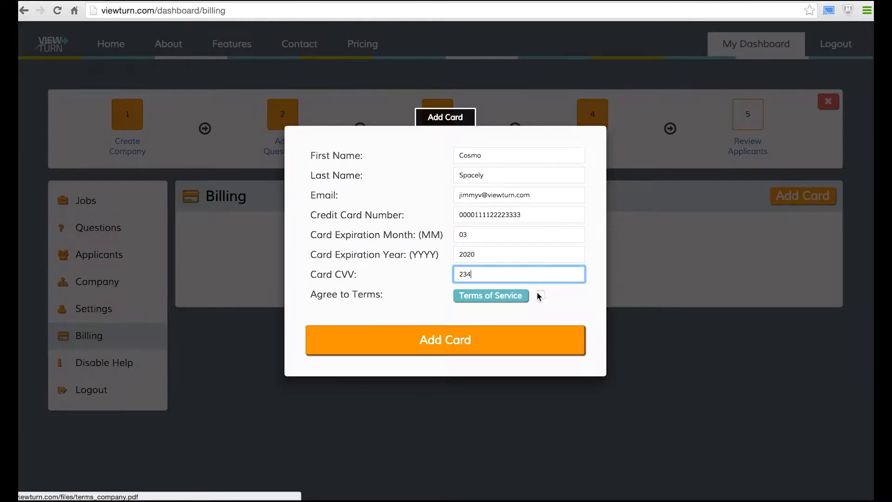
pyautogui.click(540, 296)
pyautogui.click(494, 352)
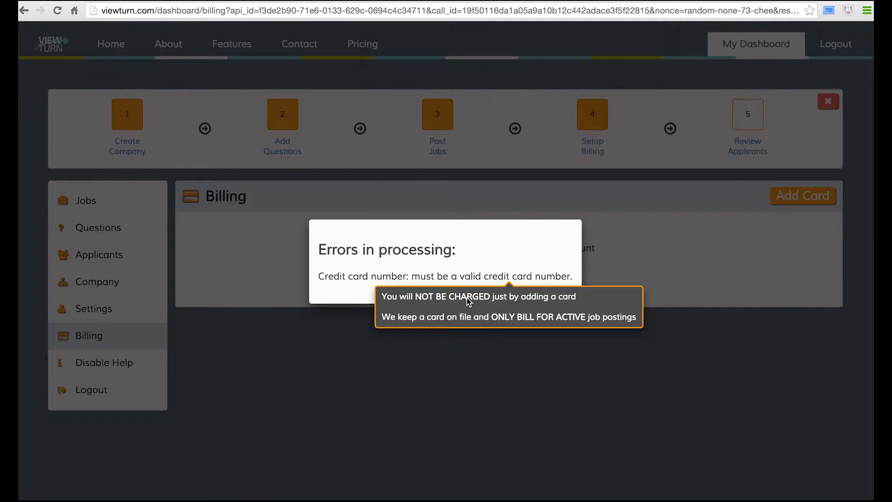
# Dismiss the 'Errors in processing' card error to return to the Billing page
pyautogui.moveTo(440, 301); pyautogui.dragTo(629, 299)
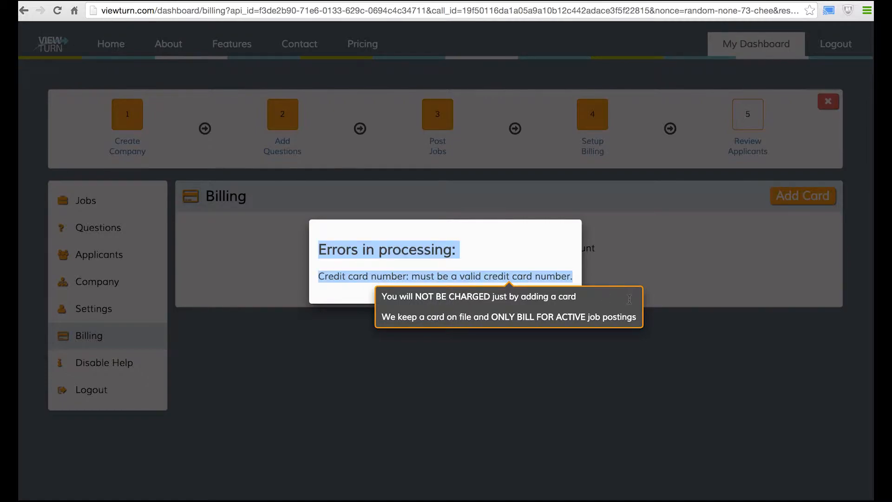
pyautogui.click(618, 335)
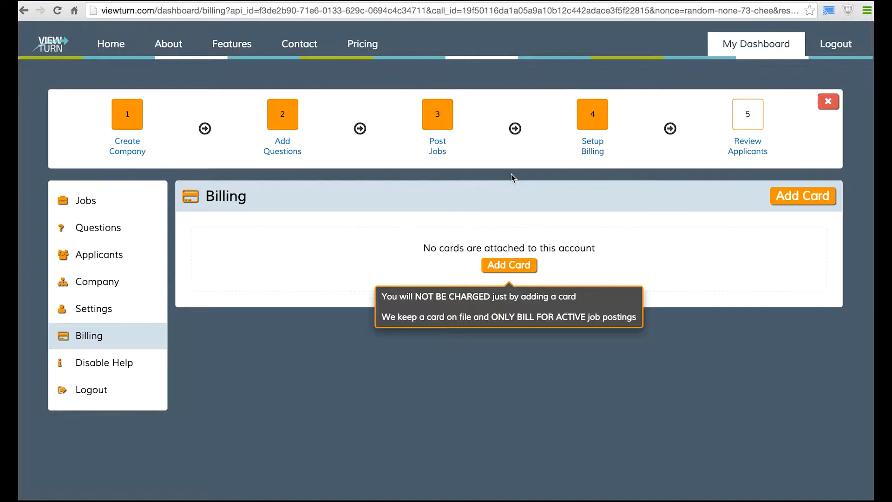
pyautogui.click(228, 0)
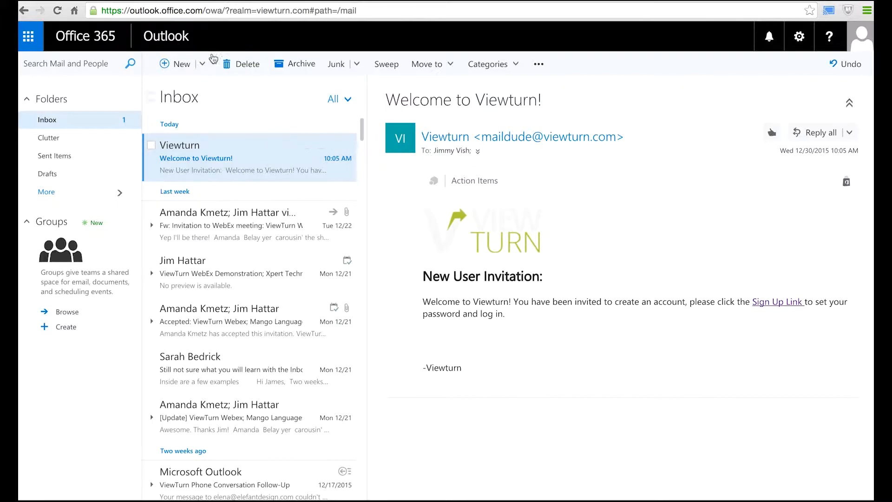
pyautogui.click(134, 1)
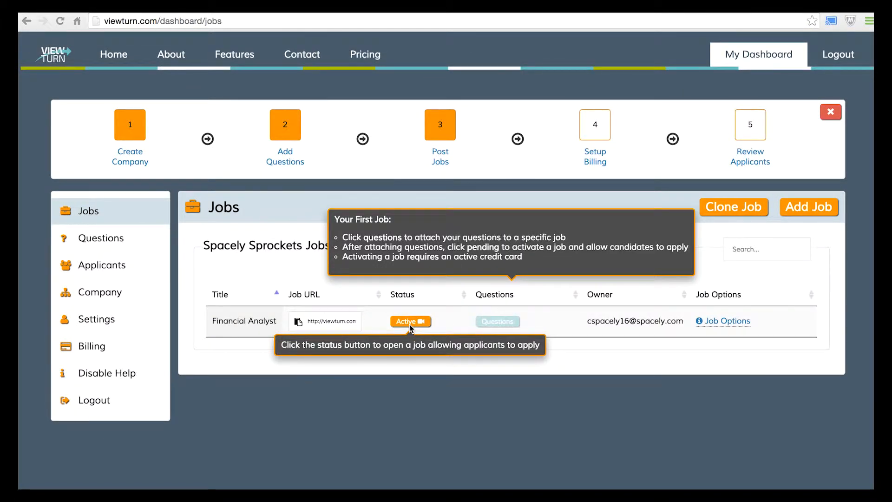
# Copy the Financial Analyst job URL and switch to the ViewTurn Facebook page
pyautogui.click(323, 320)
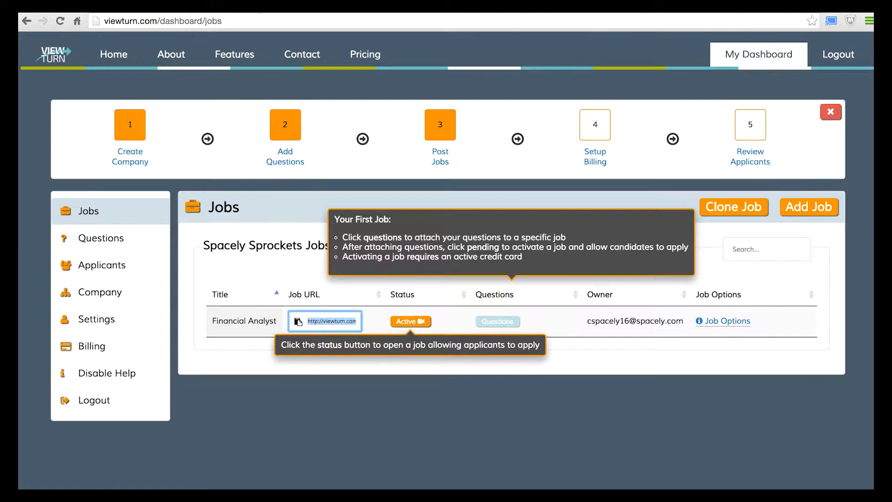
pyautogui.click(258, 13)
pyautogui.scroll(-2, 365, 148)
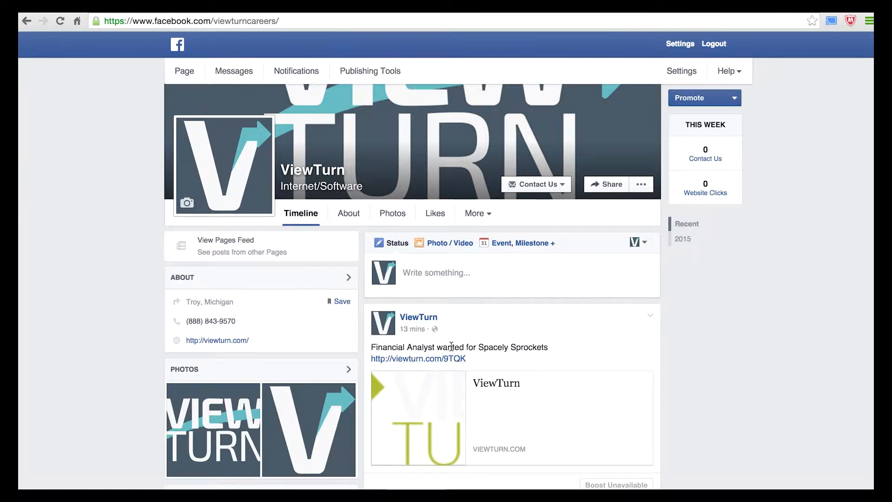
# Publish a ViewTurn page post reading 'Financial Analyst wanted!' followed by the pasted job link
pyautogui.click(429, 272)
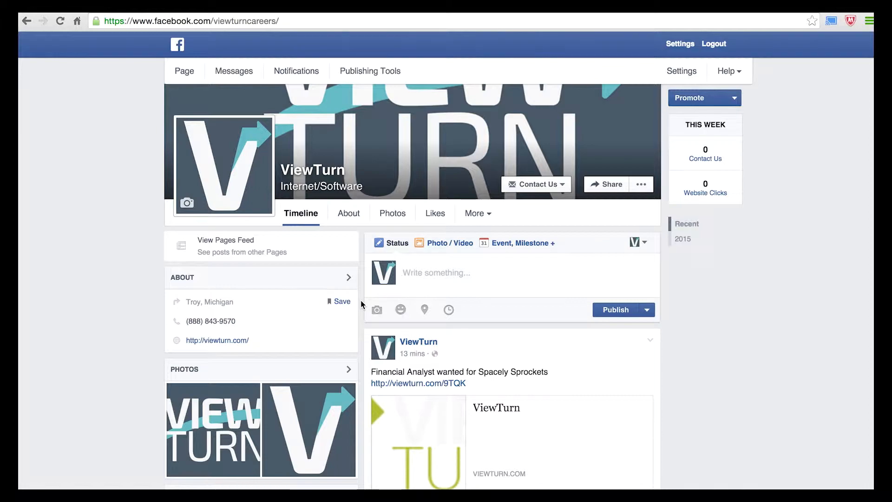
pyautogui.write('Financi')
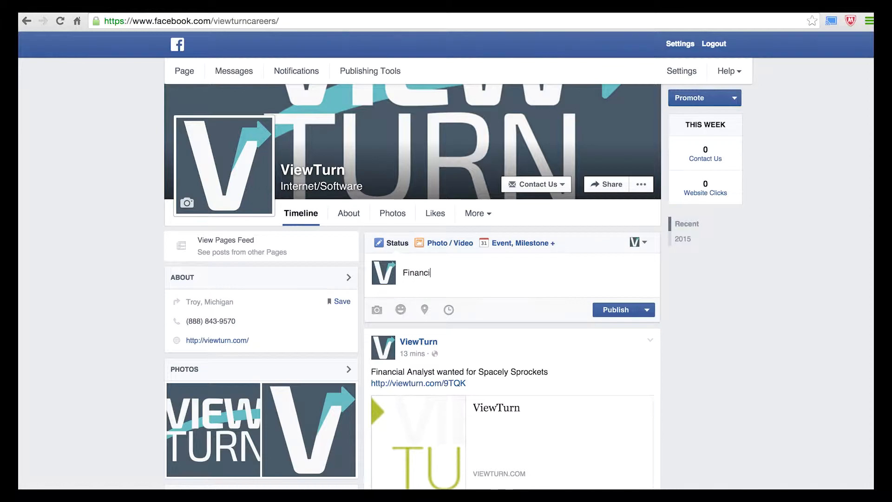
pyautogui.write('al Analyst wanted!')
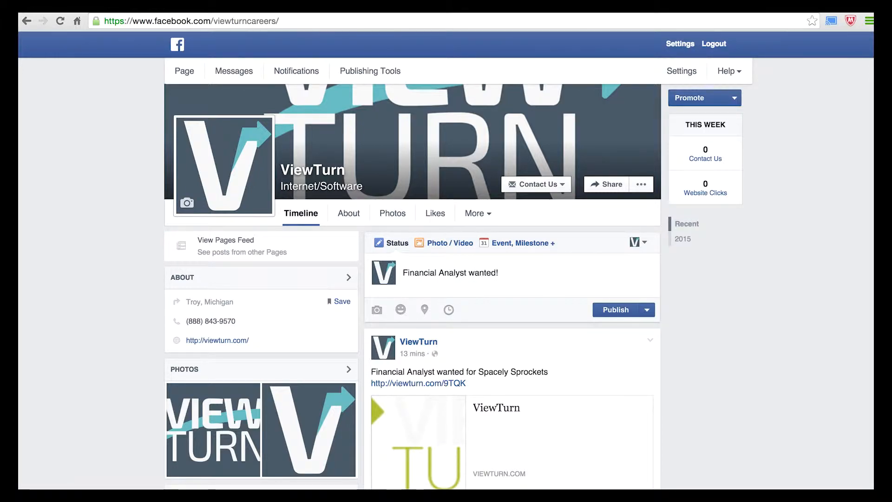
pyautogui.press('Return')
pyautogui.write('http://viewturn.com/9TQK')
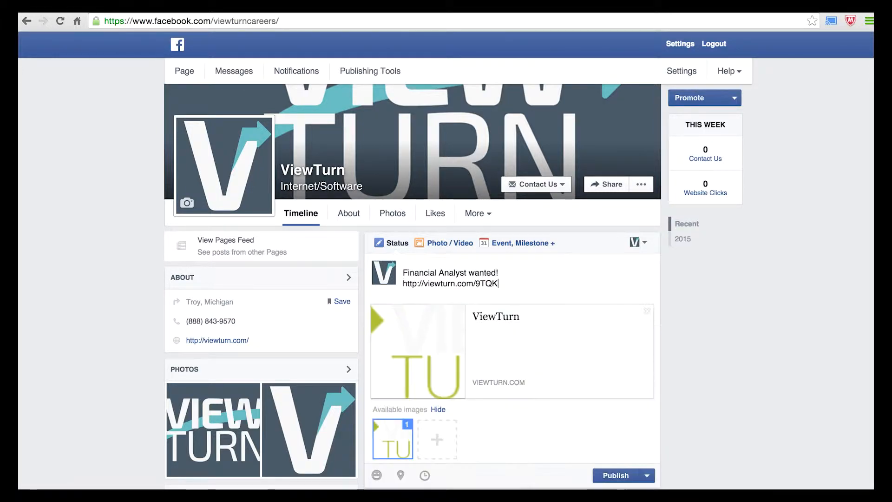
pyautogui.click(620, 478)
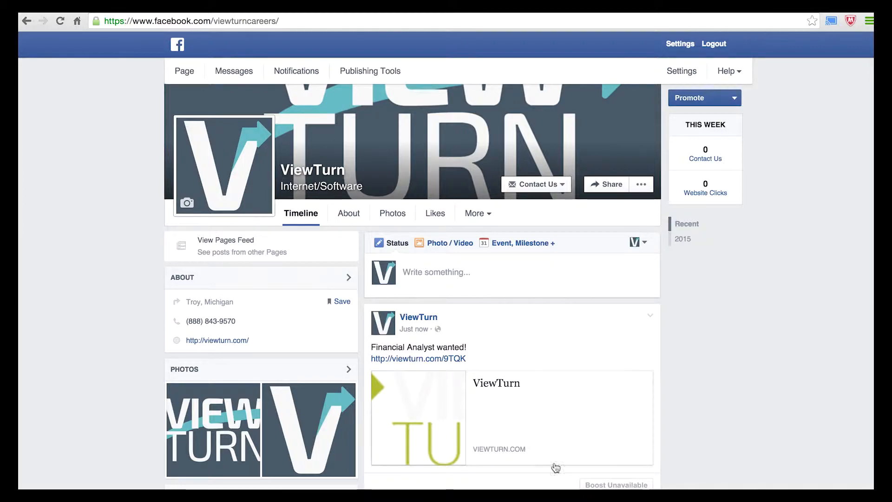
# Open the Financial Analyst job listing from the Facebook post's link and review it
pyautogui.click(465, 360)
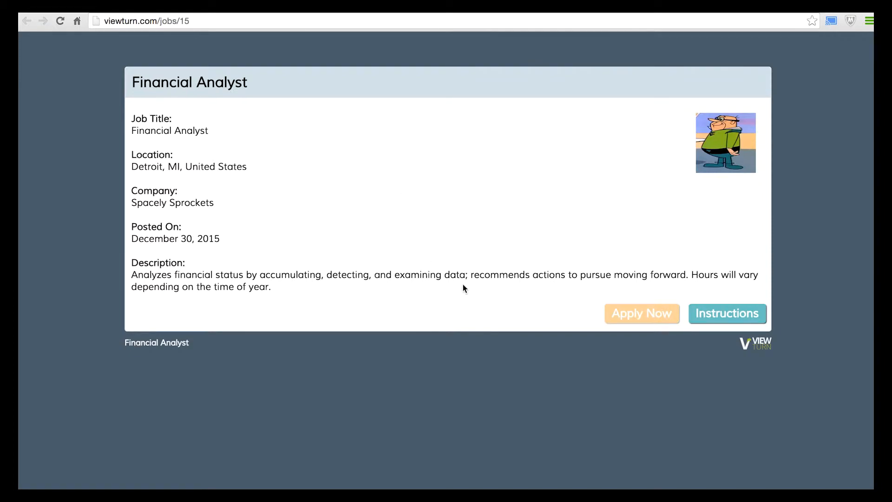
pyautogui.moveTo(650, 313)
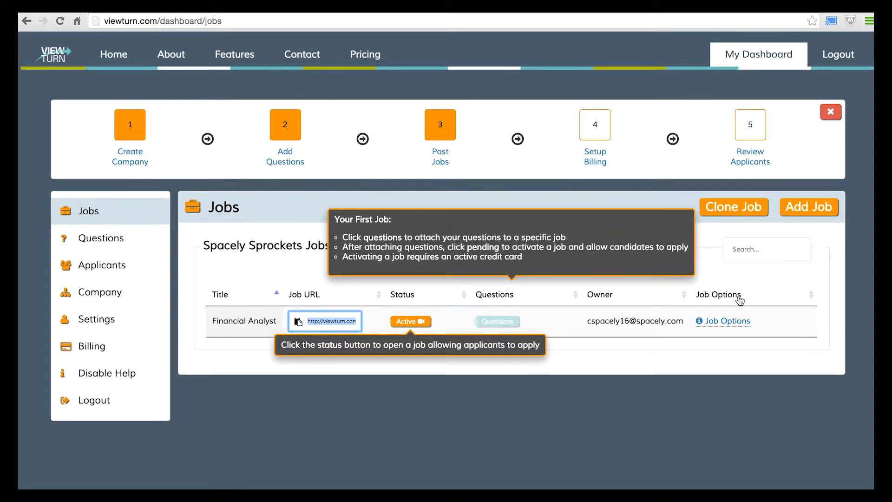
pyautogui.click(750, 162)
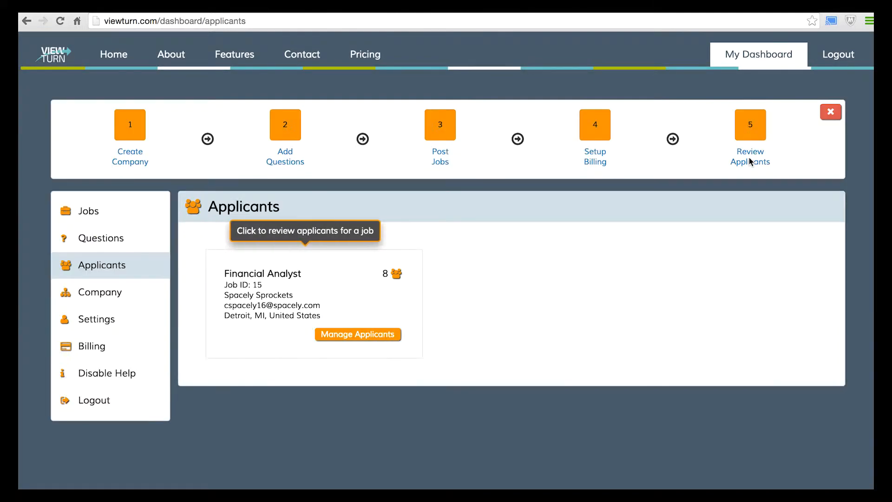
pyautogui.click(376, 335)
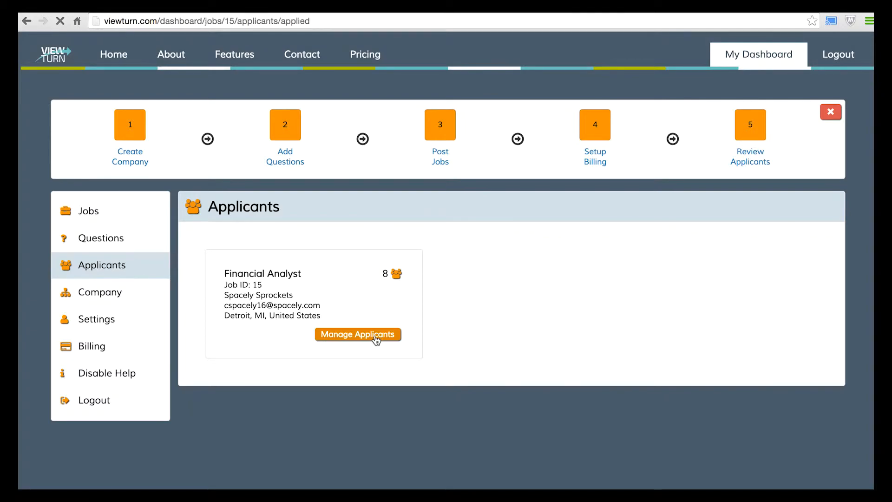
pyautogui.scroll(-4, 376, 341)
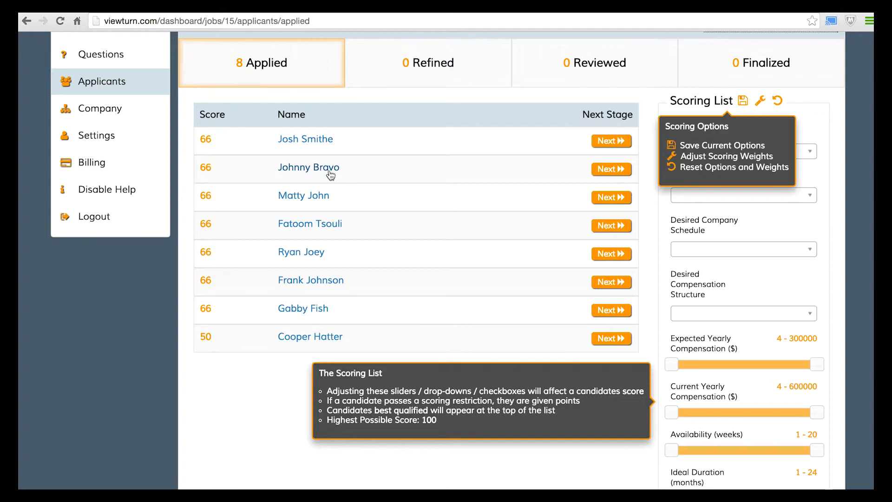
pyautogui.scroll(1, 330, 172)
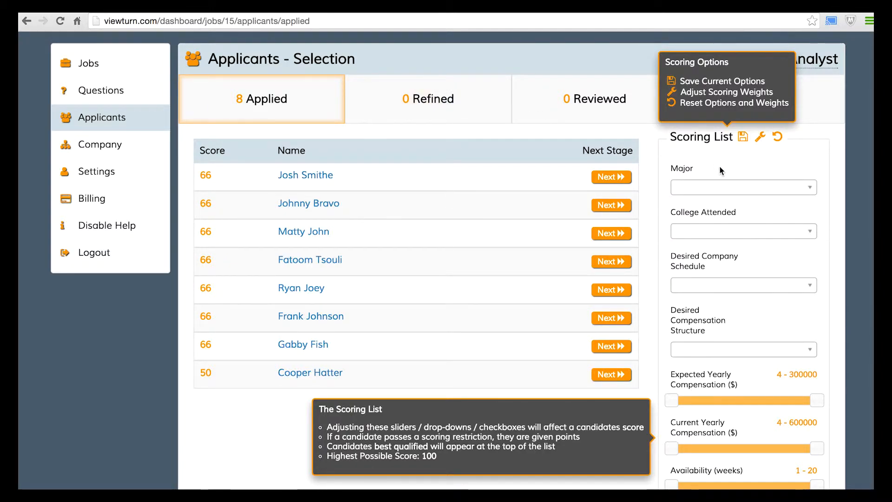
pyautogui.scroll(1, 719, 170)
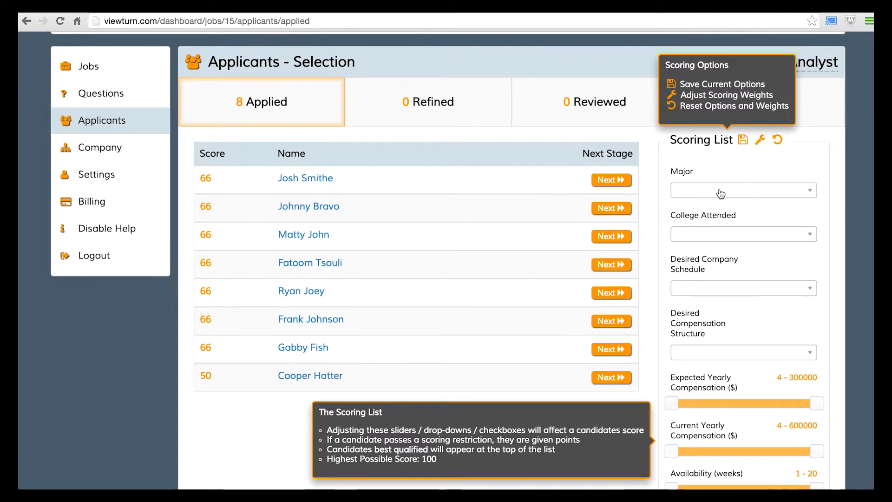
pyautogui.scroll(-1, 720, 193)
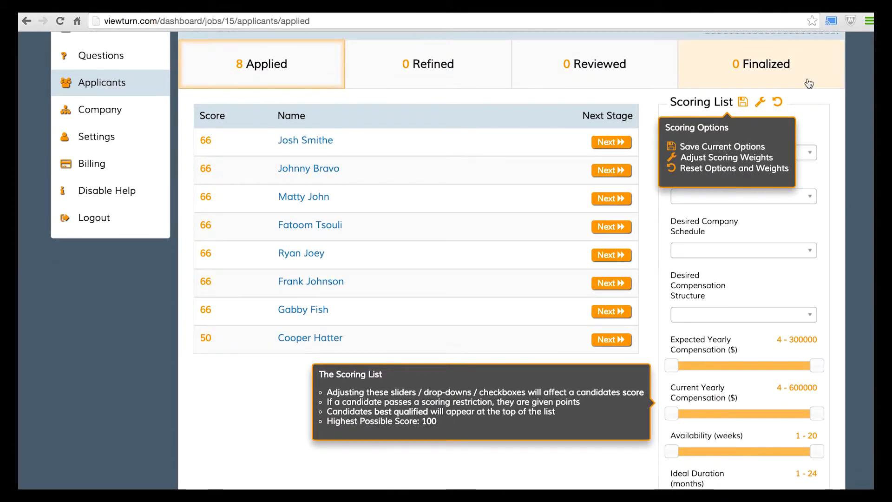
pyautogui.scroll(4, 858, 253)
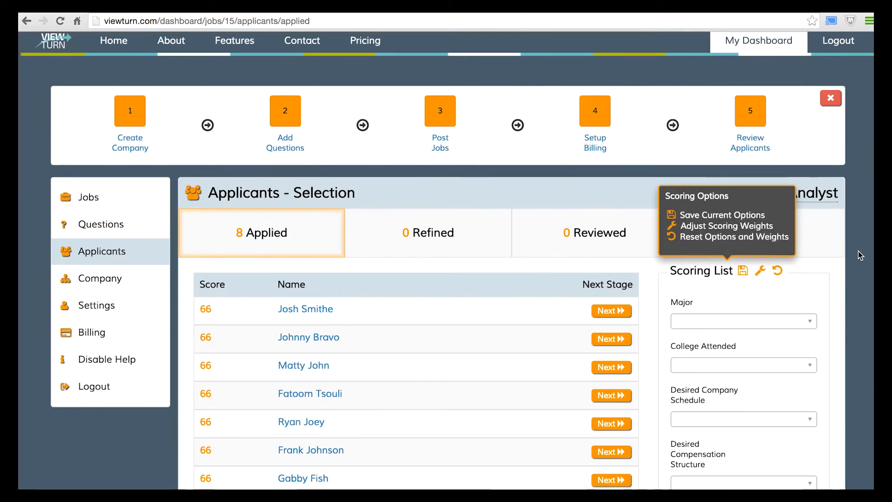
pyautogui.scroll(-5, 857, 251)
pyautogui.scroll(-4, 858, 251)
pyautogui.scroll(10, 857, 251)
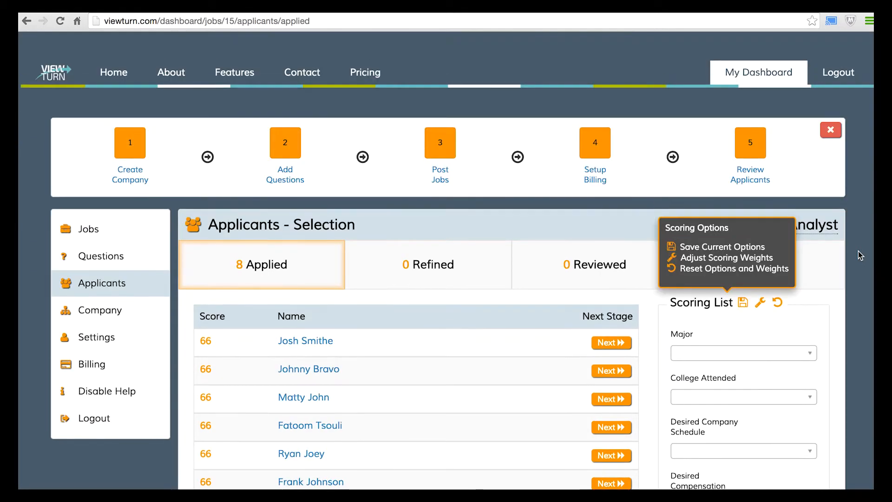
pyautogui.scroll(-3, 858, 251)
pyautogui.scroll(-1, 857, 251)
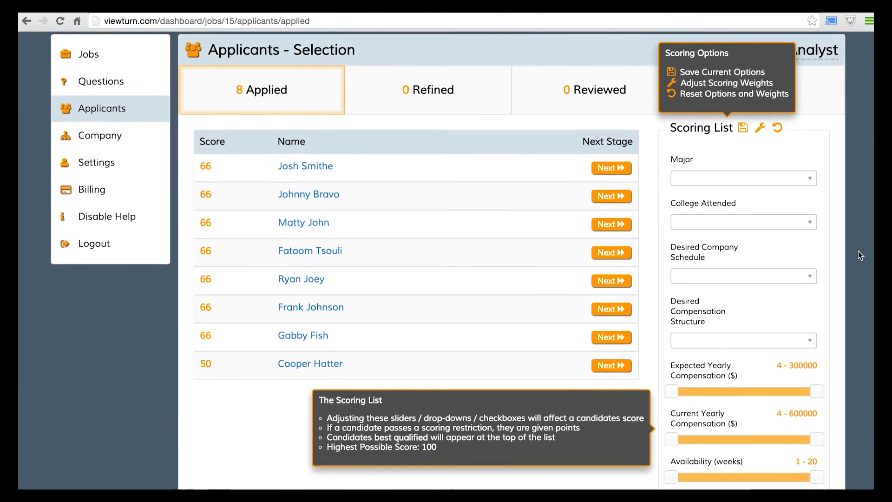
# Favour applicants wanting a Fixed desired company schedule
pyautogui.scroll(-1, 844, 215)
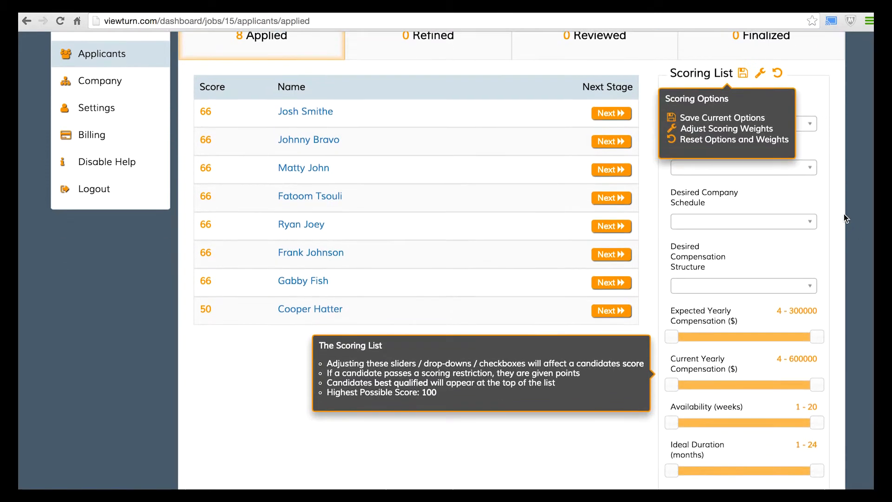
pyautogui.click(803, 222)
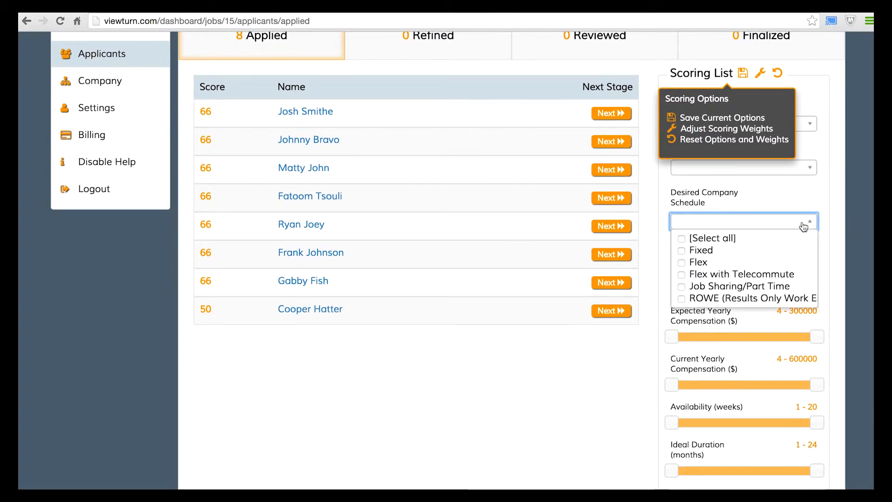
pyautogui.click(783, 255)
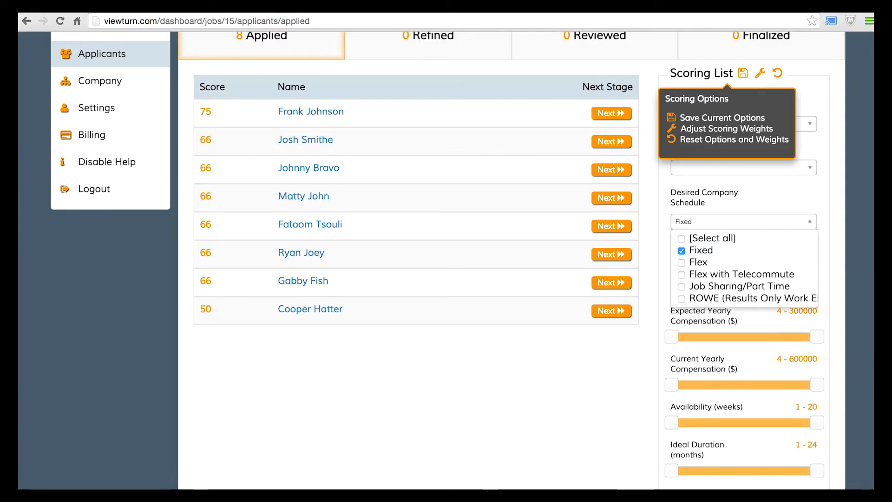
pyautogui.click(801, 225)
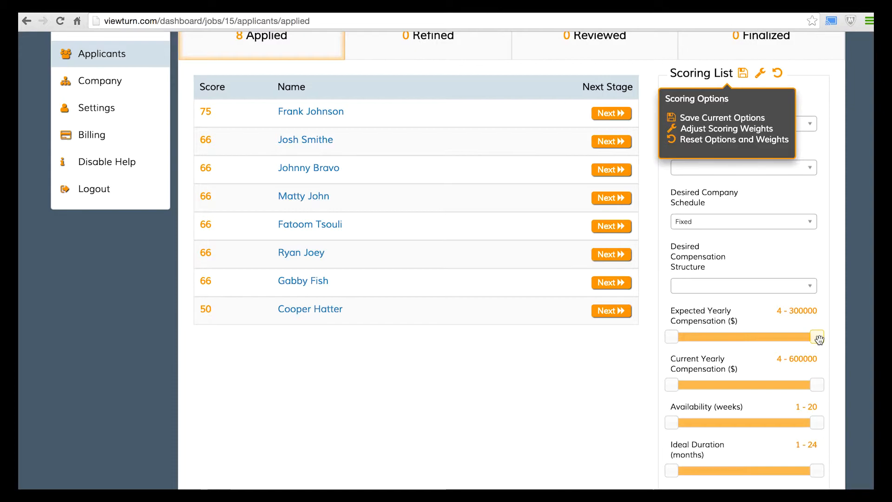
# Narrow expected yearly compensation to 52200–101053 and availability to 2–4 weeks
pyautogui.moveTo(819, 339); pyautogui.dragTo(721, 335)
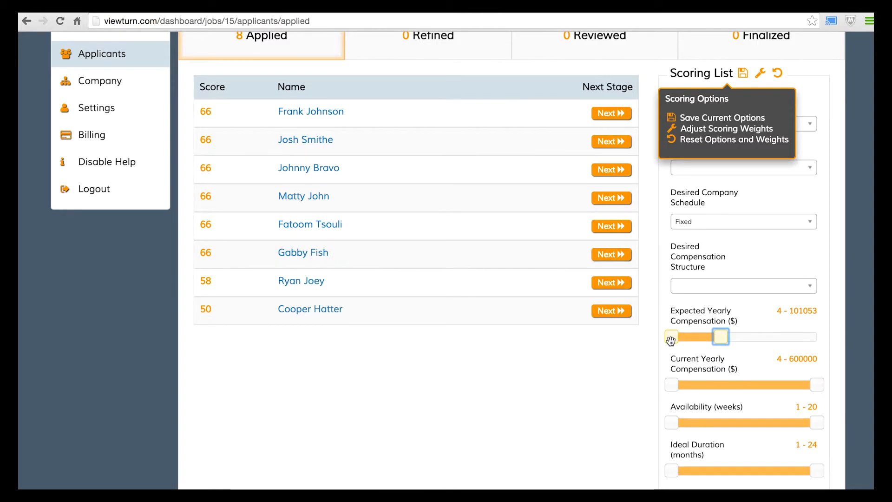
pyautogui.moveTo(670, 340); pyautogui.dragTo(694, 342)
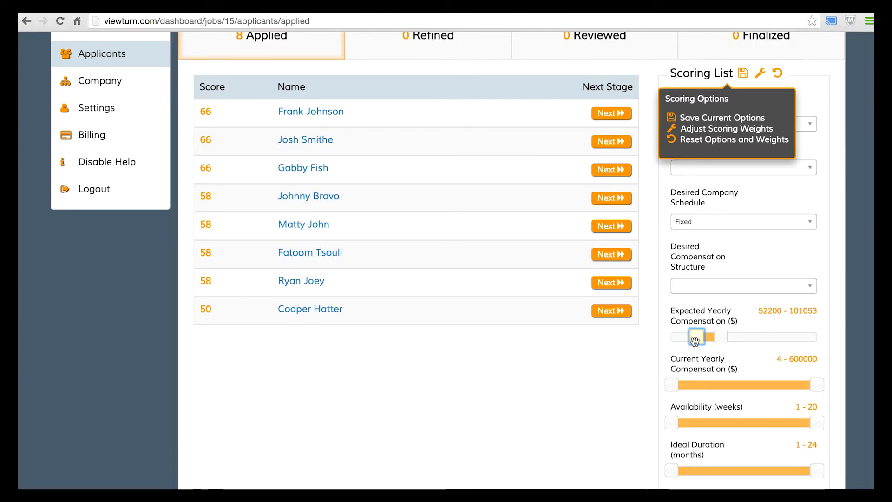
pyautogui.scroll(-2, 702, 378)
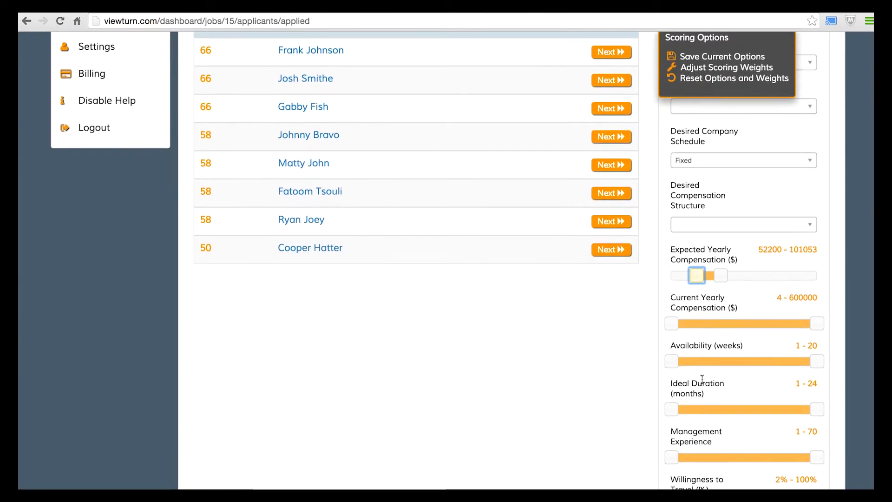
pyautogui.moveTo(817, 361); pyautogui.dragTo(679, 361)
pyautogui.click(672, 361)
pyautogui.scroll(2, 623, 358)
pyautogui.scroll(1, 624, 361)
pyautogui.scroll(2, 623, 361)
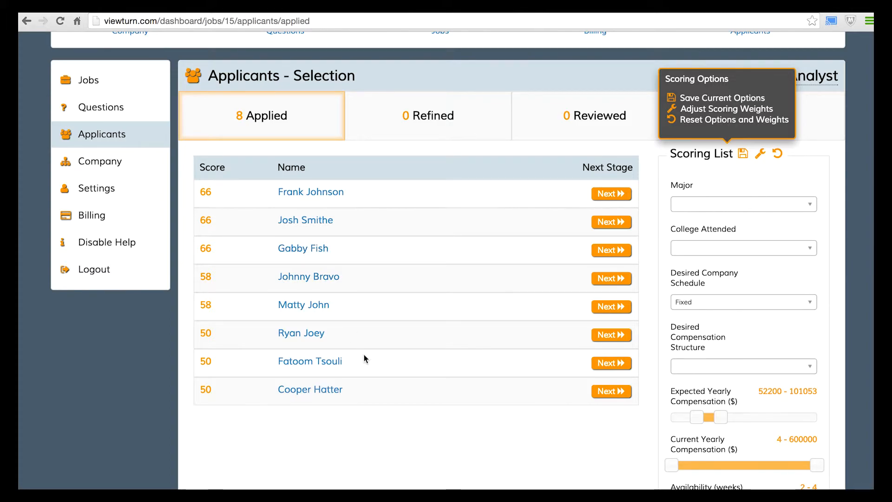
# Advance the three top-scoring applicants to Refined and show the 3 Refined list
pyautogui.click(611, 192)
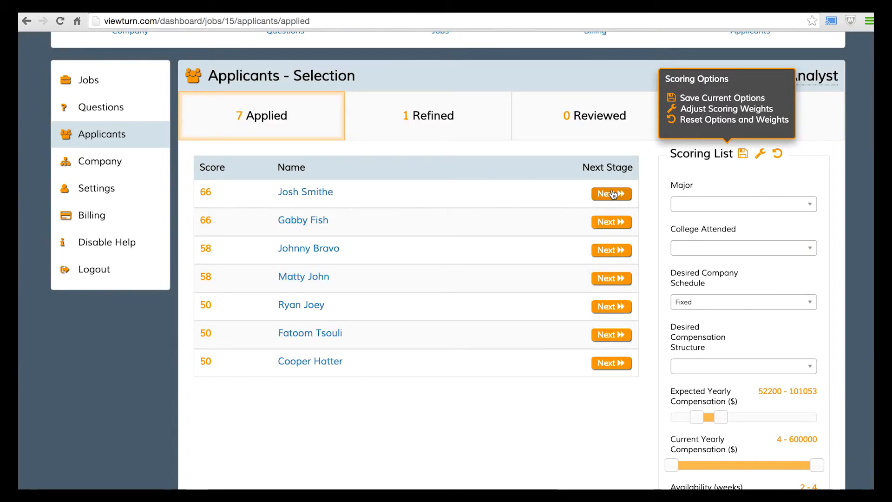
pyautogui.click(611, 193)
pyautogui.click(614, 194)
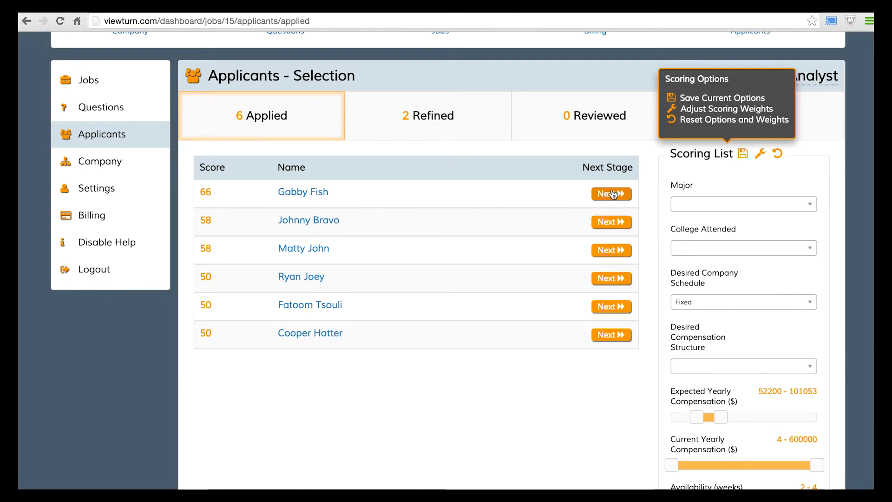
pyautogui.click(446, 124)
pyautogui.scroll(-2, 446, 130)
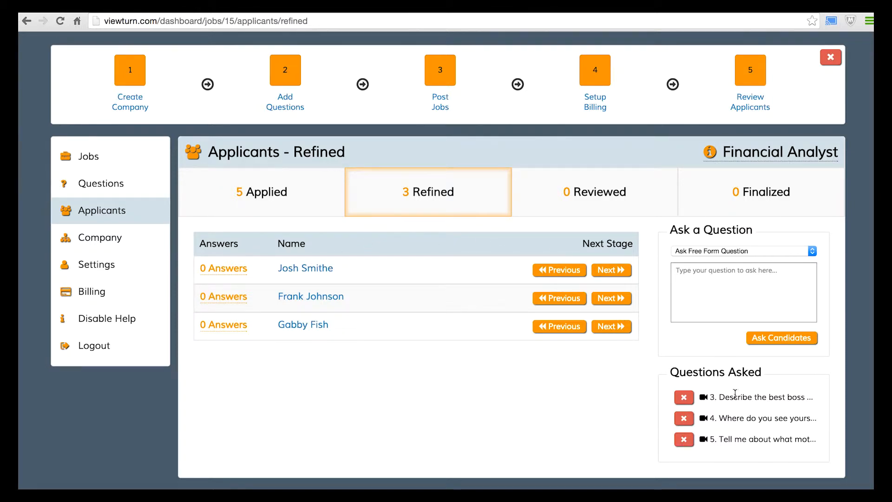
# Choose Ask Video Question as the question type for refined applicants
pyautogui.click(735, 252)
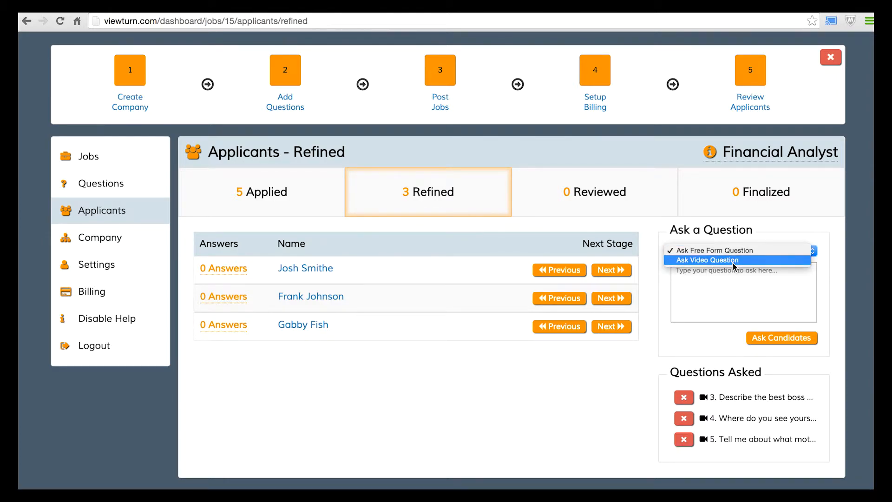
pyautogui.click(732, 263)
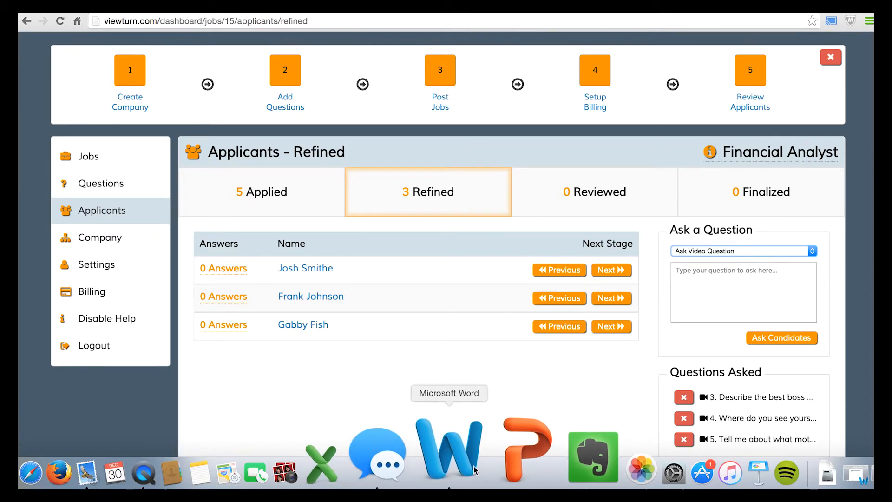
# Copy question 1, 'Why should we hire you?', from Word and ask the candidates
pyautogui.click(451, 460)
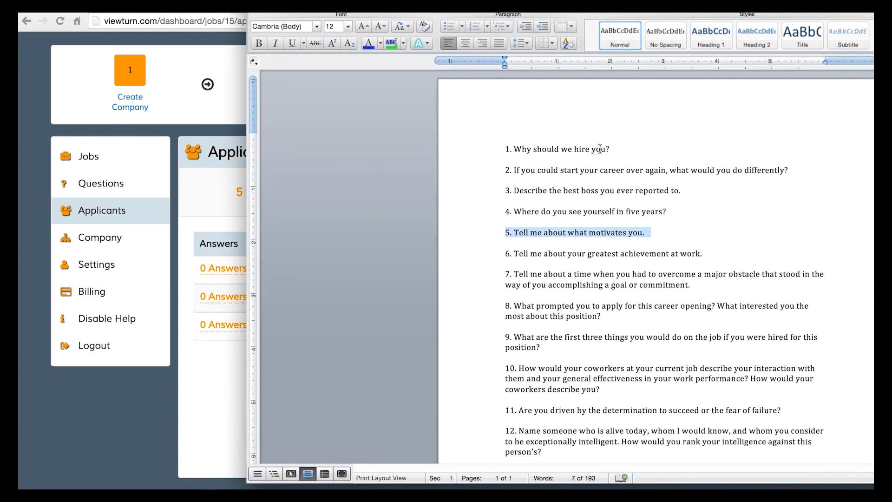
pyautogui.click(609, 149)
pyautogui.click(484, 151)
pyautogui.press('super+c')
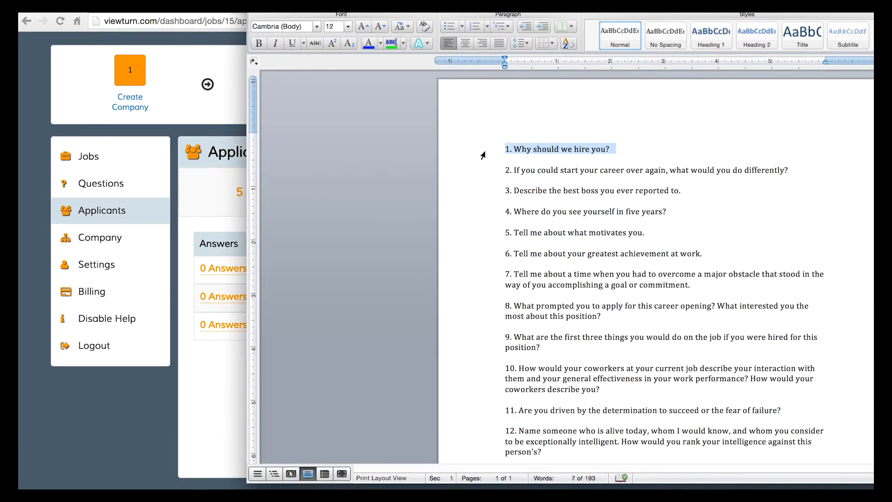
pyautogui.click(239, 374)
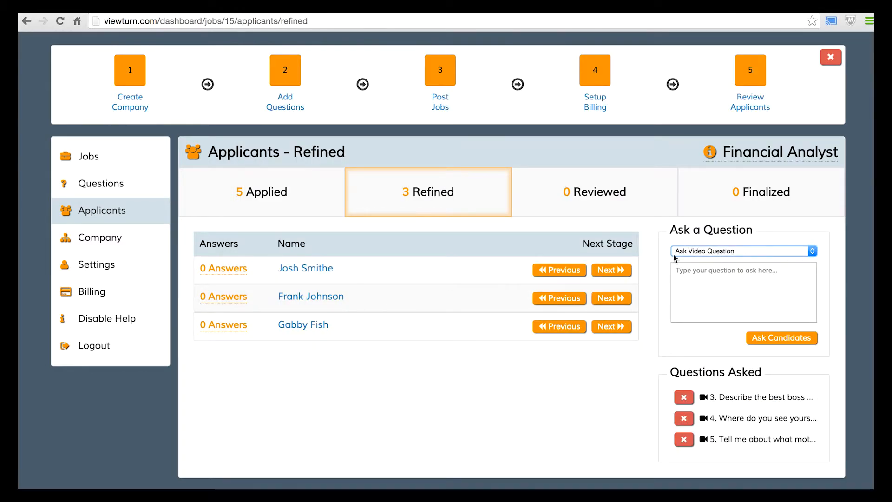
pyautogui.click(695, 280)
pyautogui.press('super+v')
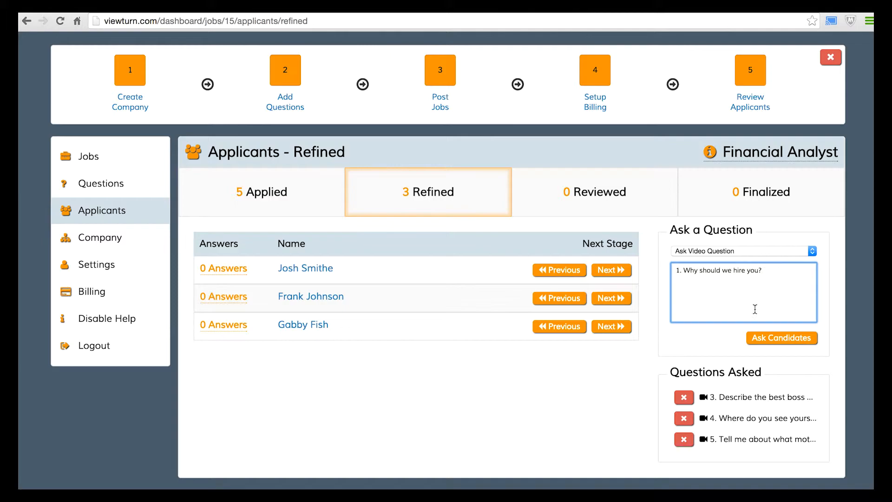
pyautogui.click(782, 343)
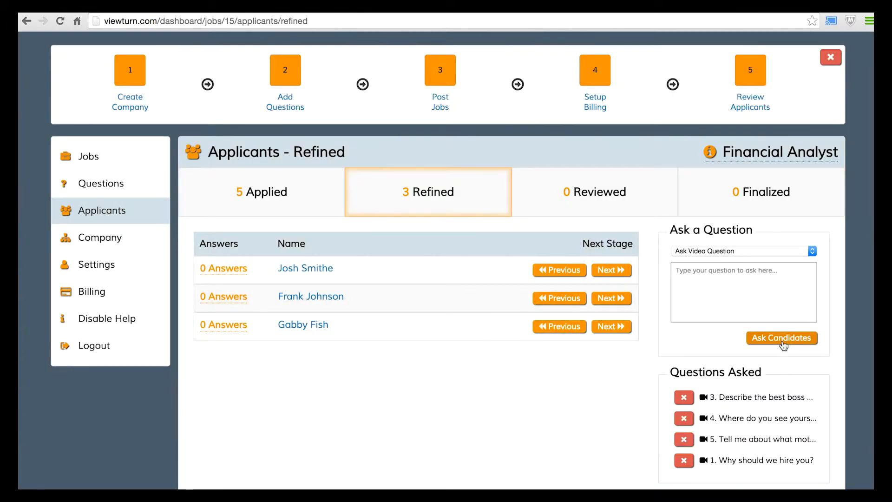
# Copy question 2, the career-start-over question, from Word and ask the candidates
pyautogui.moveTo(615, 486)
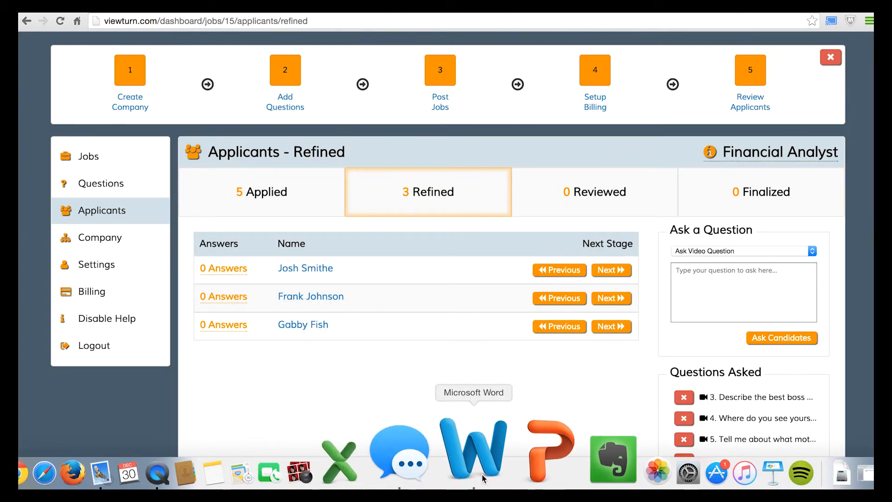
pyautogui.click(483, 478)
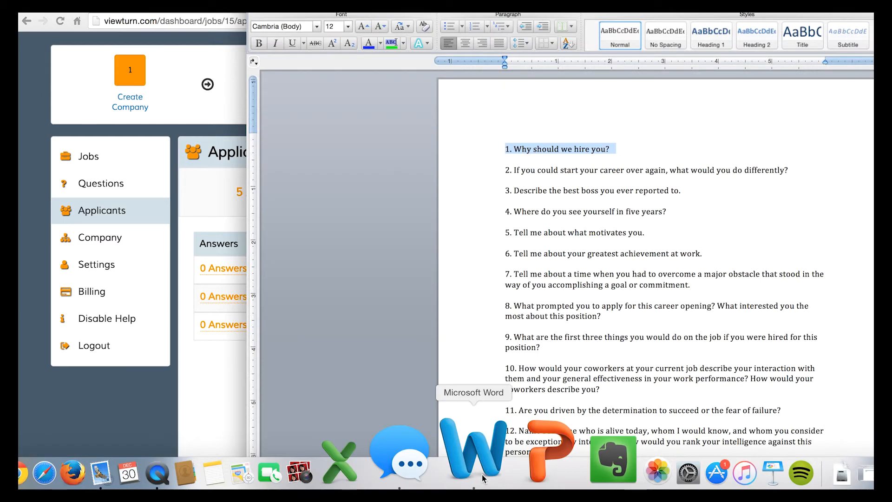
pyautogui.click(815, 171)
pyautogui.keyDown('shift'); pyautogui.click(487, 172); pyautogui.keyUp('shift')
pyautogui.press('super+c')
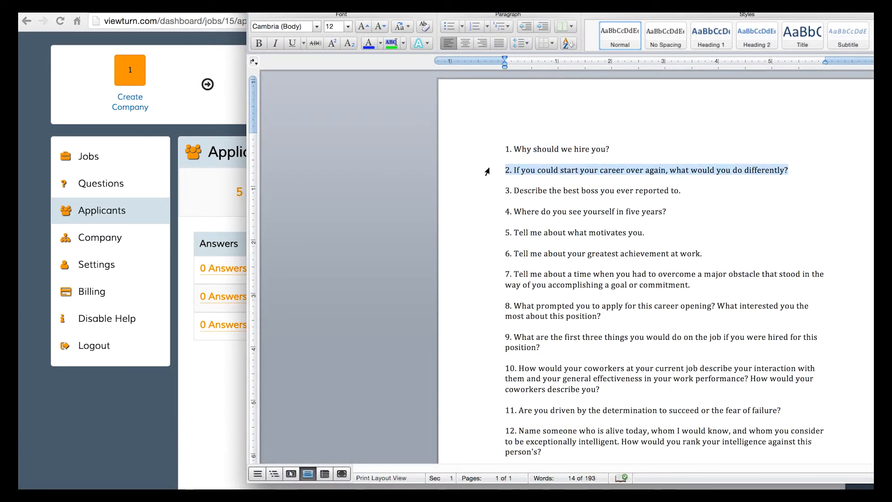
pyautogui.click(240, 378)
pyautogui.click(718, 275)
pyautogui.press('super+v')
pyautogui.click(772, 339)
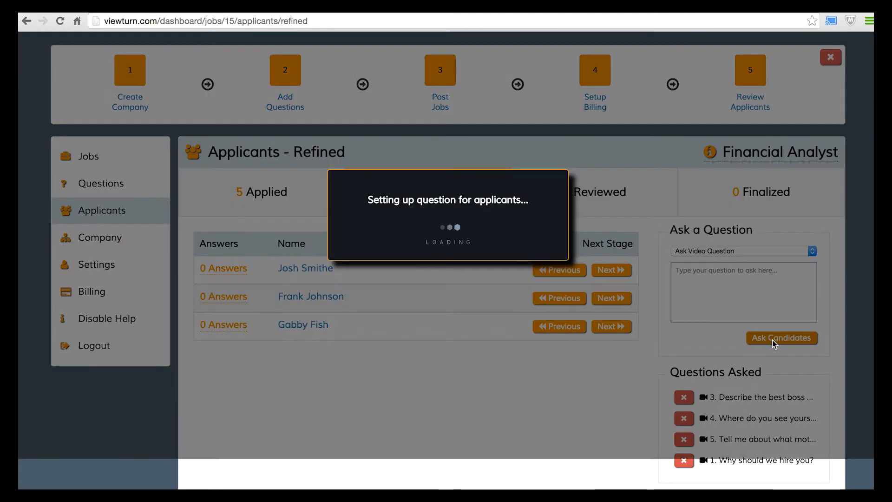
pyautogui.scroll(-2, 765, 364)
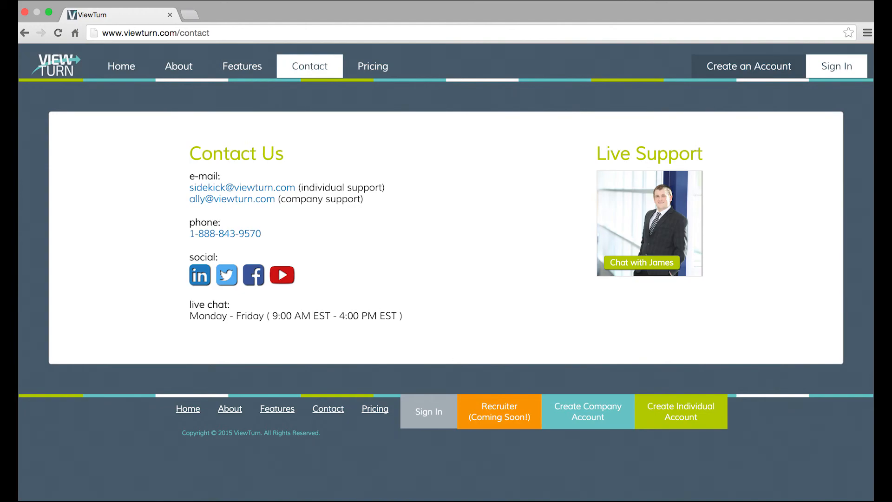
pyautogui.press('super+l')
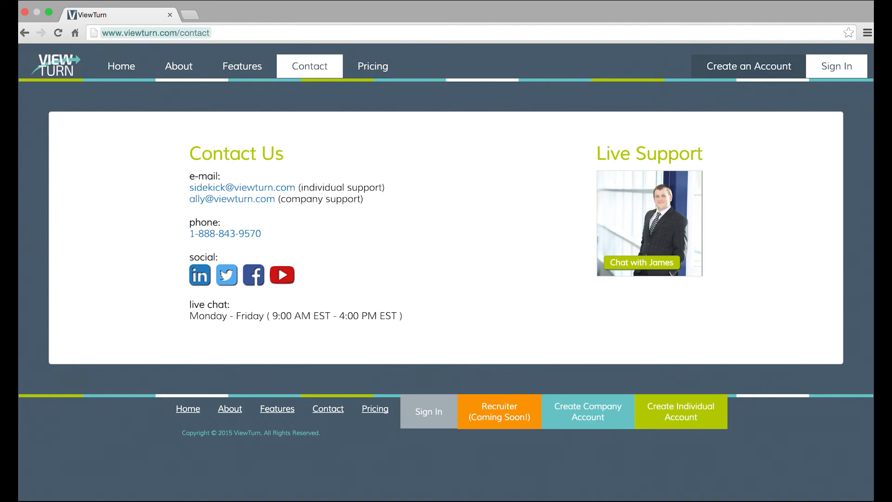